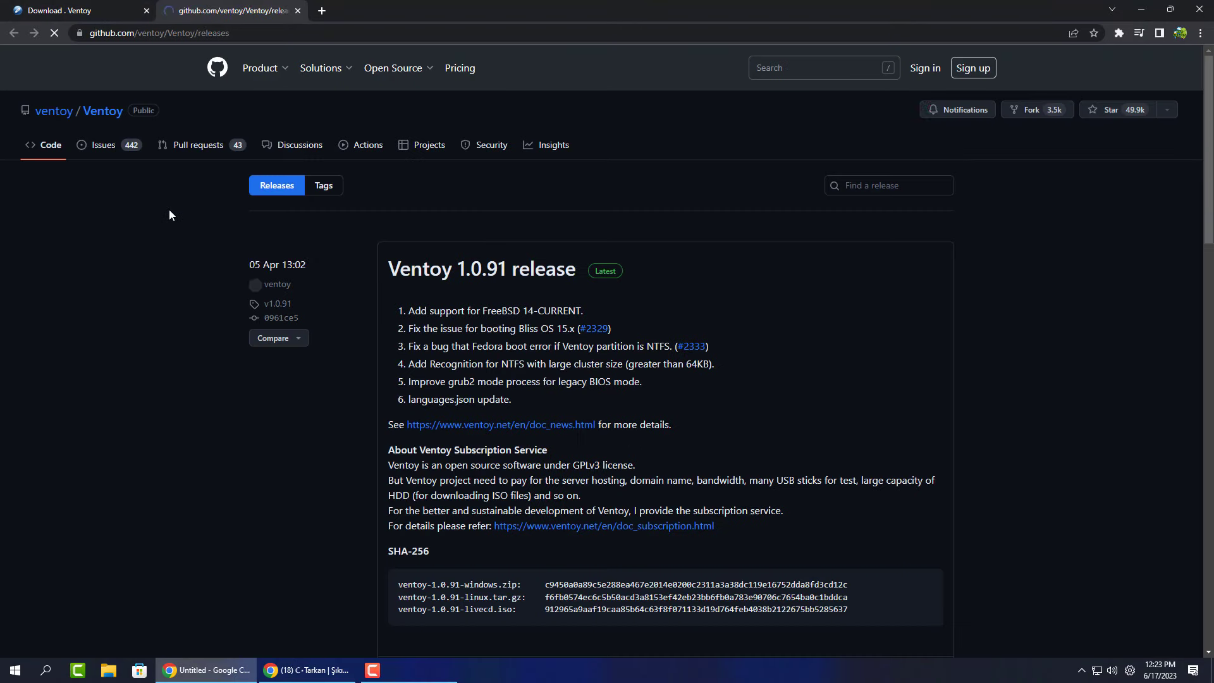
Download ventoy-1.0.91-windows.zip from the assets of the Ventoy 1.0.91 release.
scroll(381, 495, down, 6)
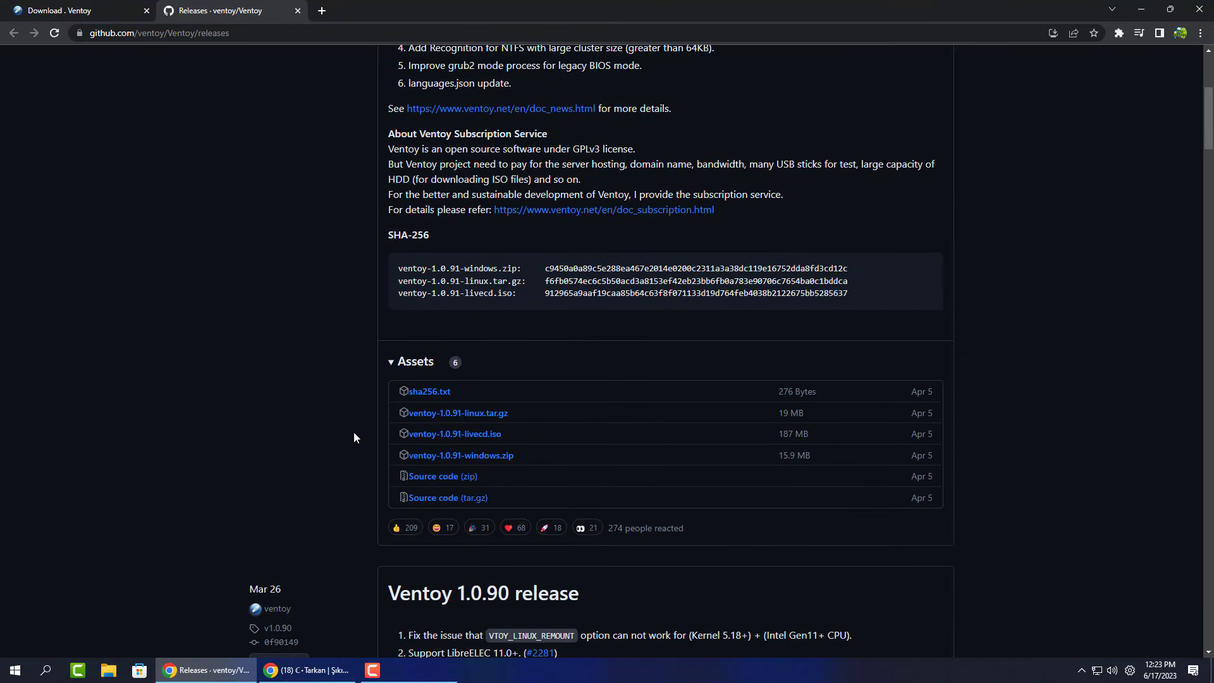
click(424, 456)
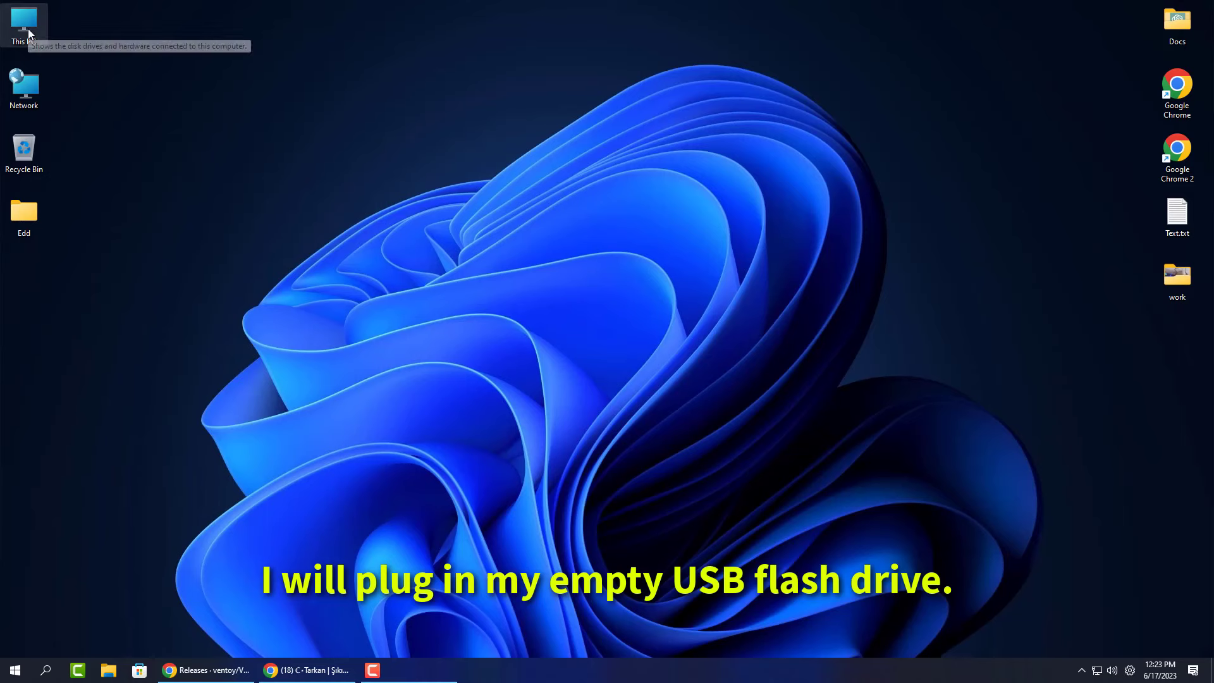
Open the Downloads folder in File Explorer and extract ventoy-1.0.91-windows.zip to the suggested destination folder.
double_click(28, 29)
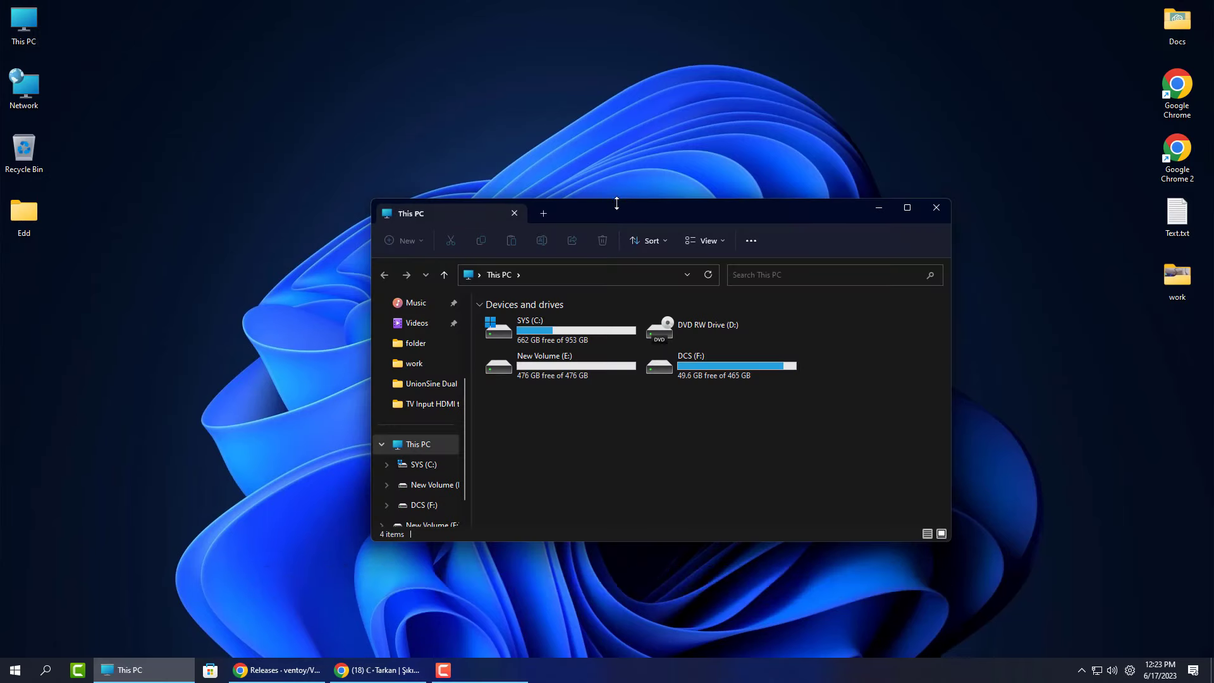
drag(616, 203, 244, 20)
scroll(24, 241, up, 2)
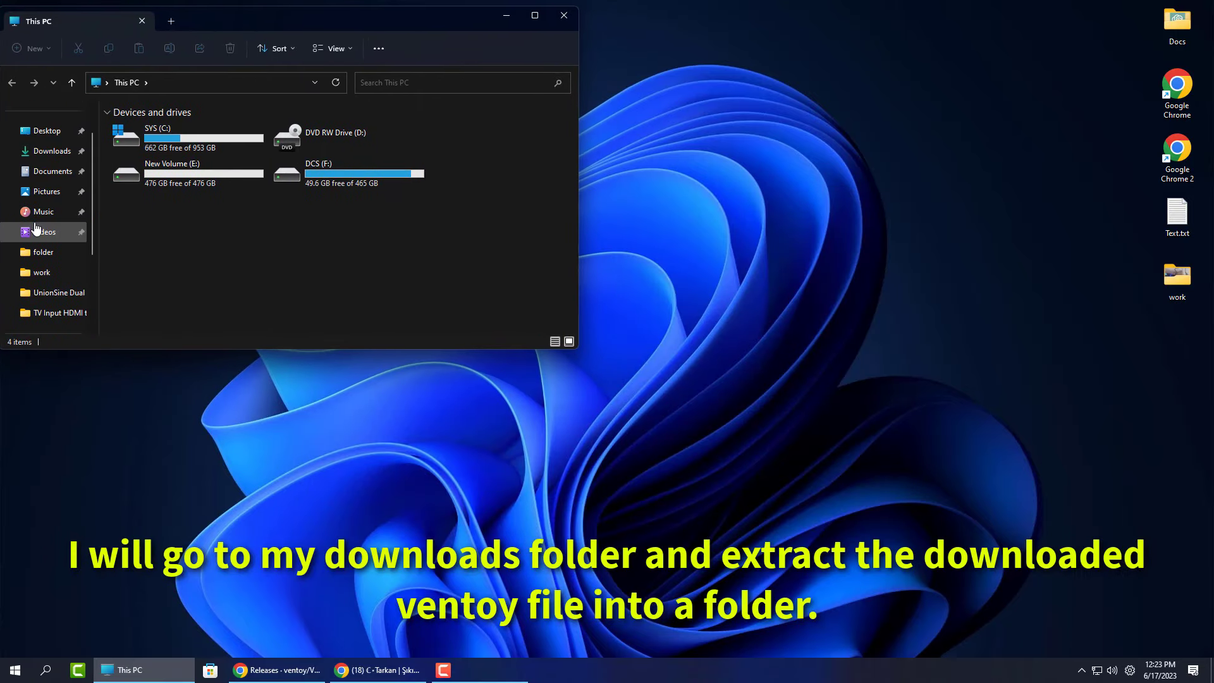
scroll(37, 227, up, 2)
click(50, 191)
drag(145, 159, 265, 169)
click(284, 196)
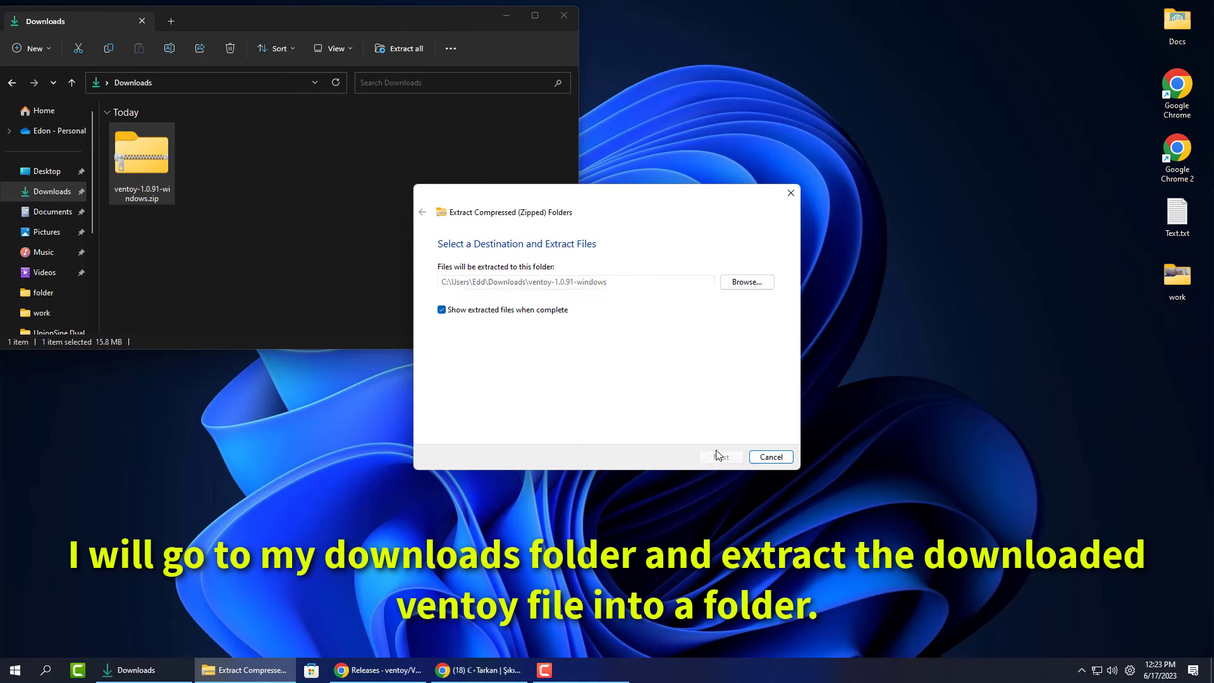
click(720, 456)
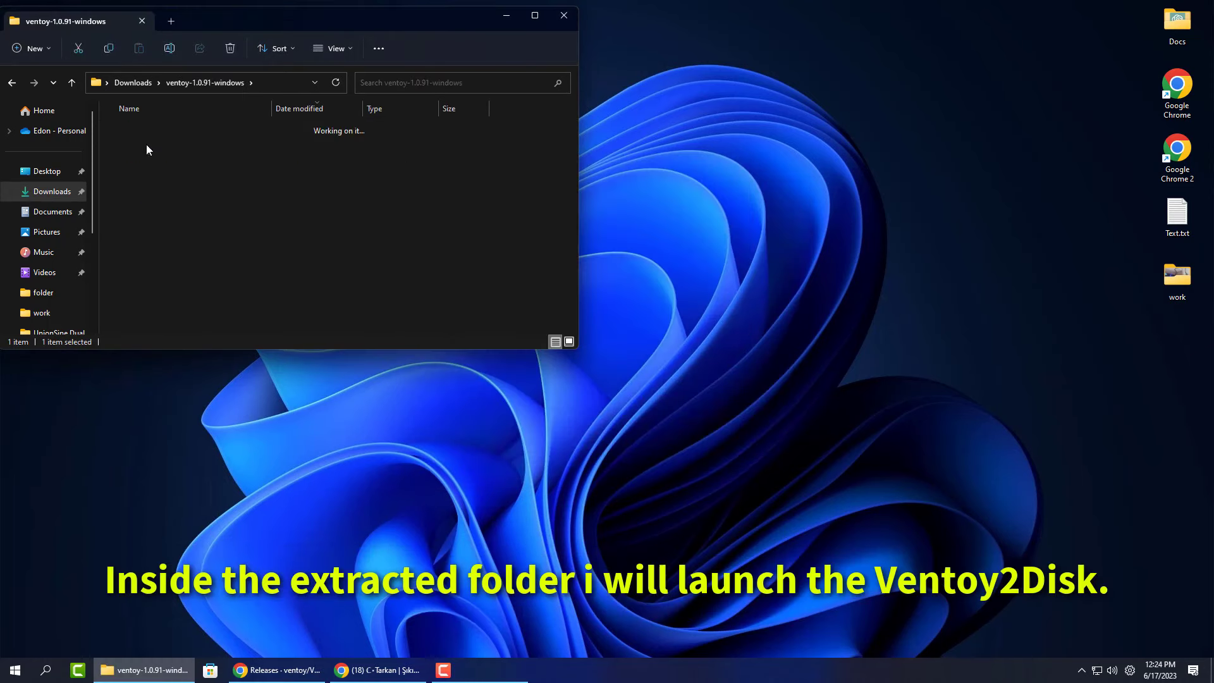
Open the extracted ventoy-1.0.91 folder and launch Ventoy2Disk.exe.
double_click(146, 147)
click(149, 170)
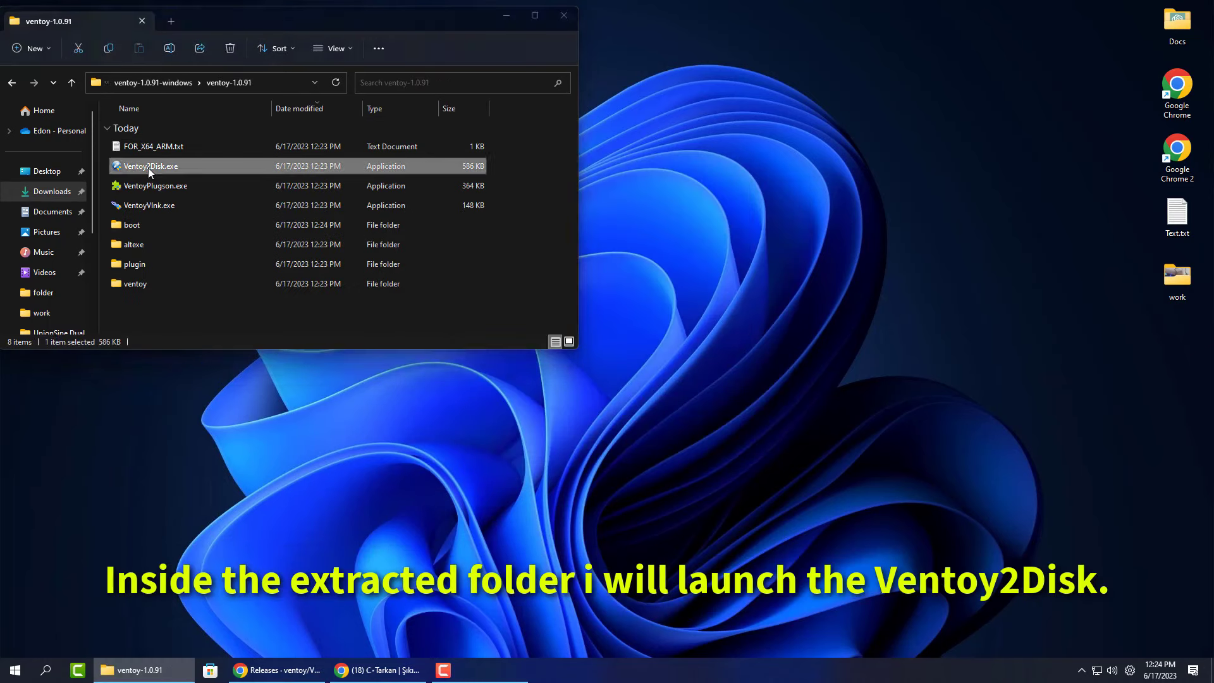
double_click(149, 170)
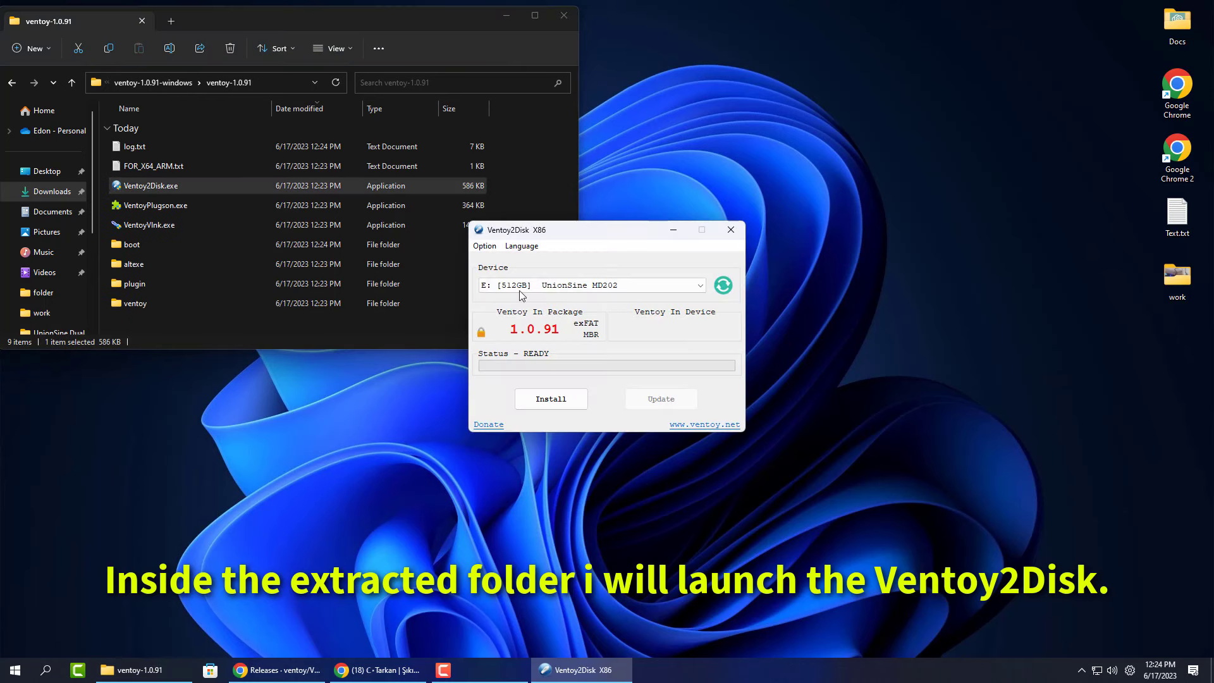
Choose the E: UnionSine MD202 drive as the device and set the partition style to GPT.
click(531, 286)
click(531, 286)
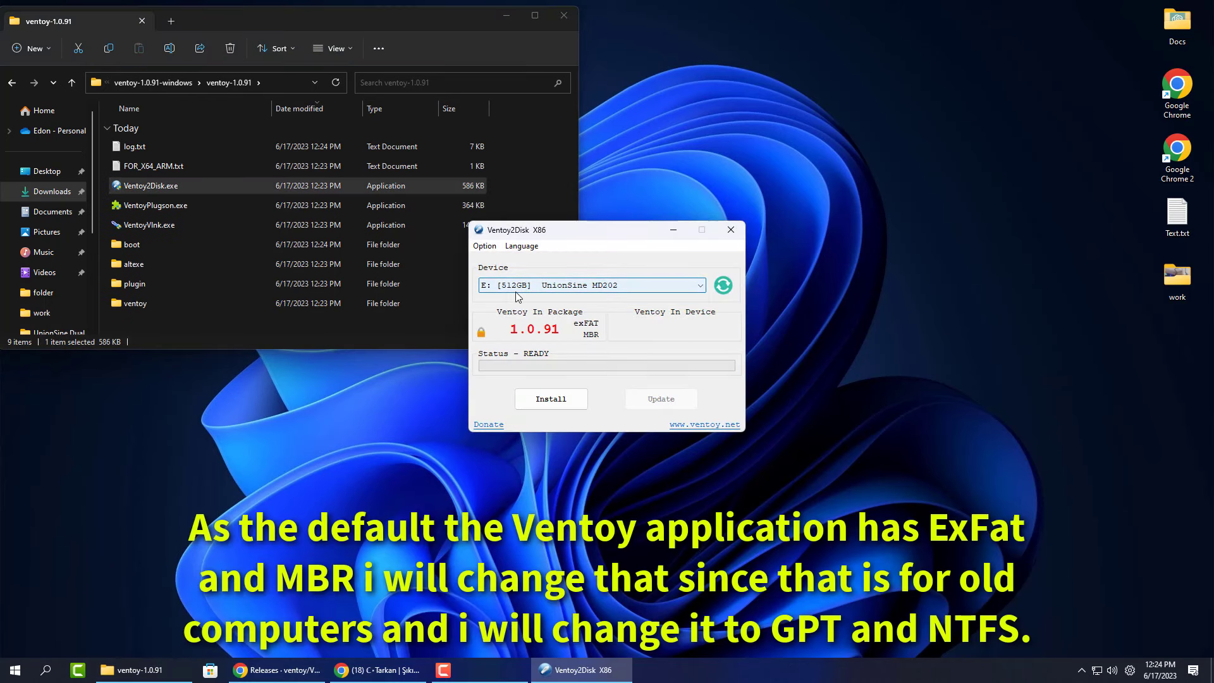
click(484, 246)
mouse_move(491, 282)
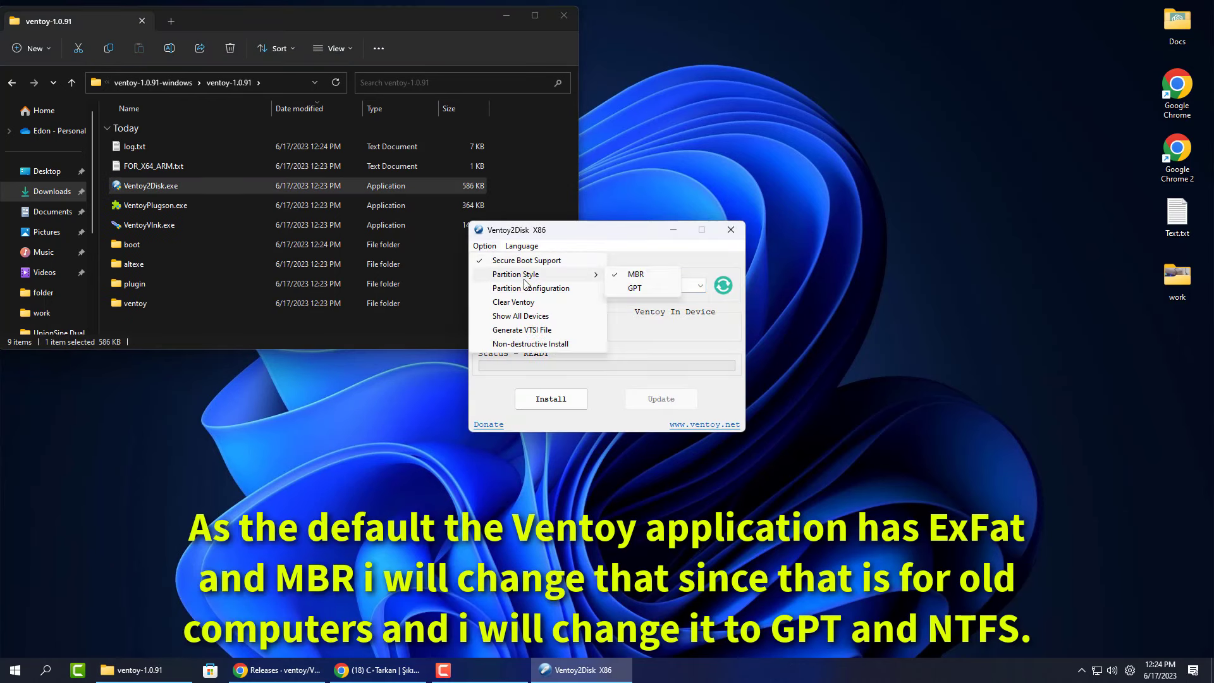
click(635, 289)
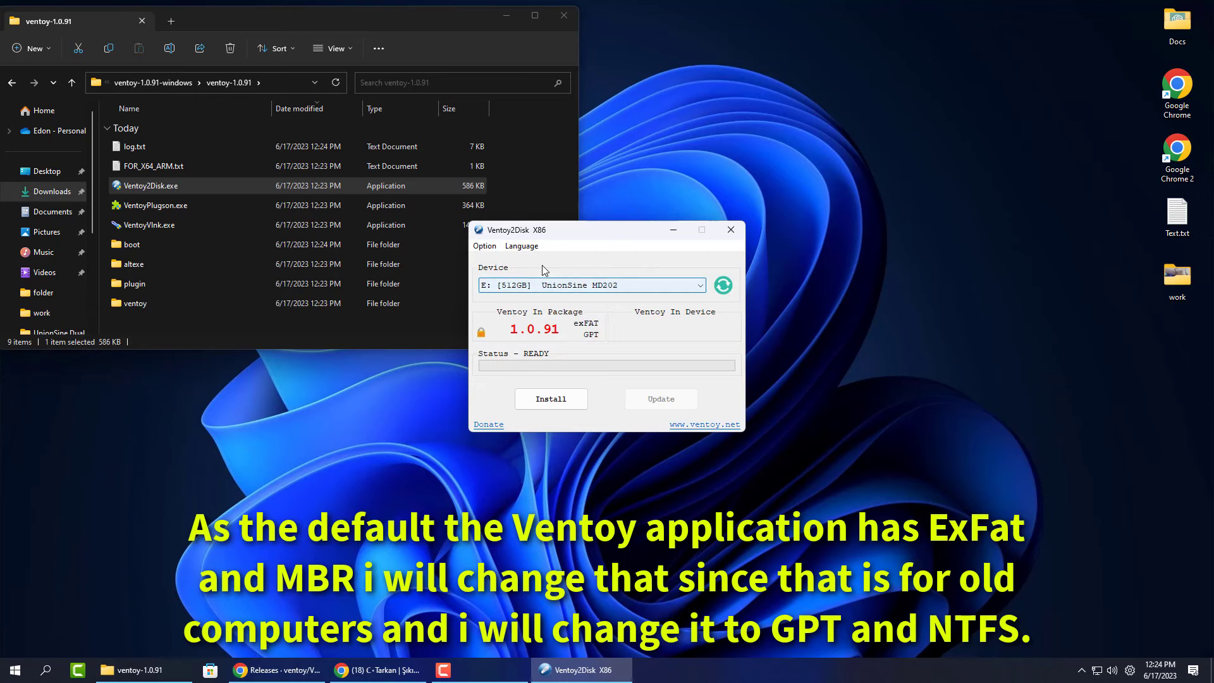
Set the Ventoy partition's file system to NTFS in the partition configuration and apply it.
click(481, 247)
click(506, 289)
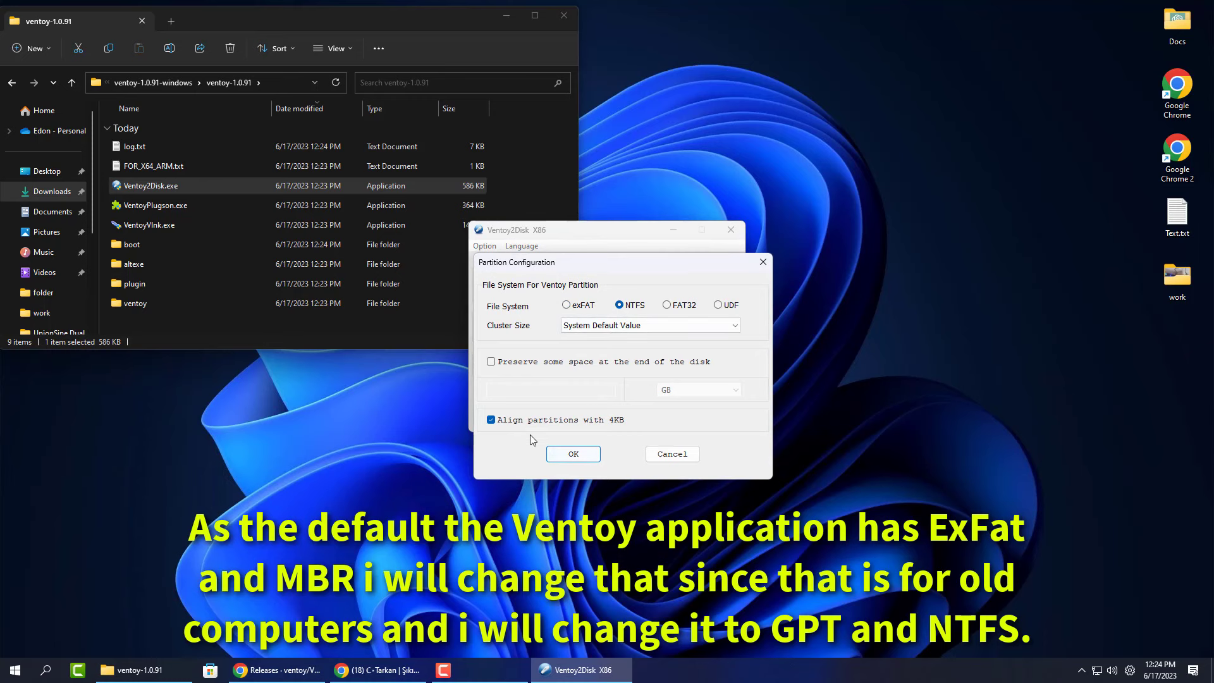
click(573, 452)
Install Ventoy on the selected USB drive, accept both format confirmations, and close the installer and folder windows.
click(562, 399)
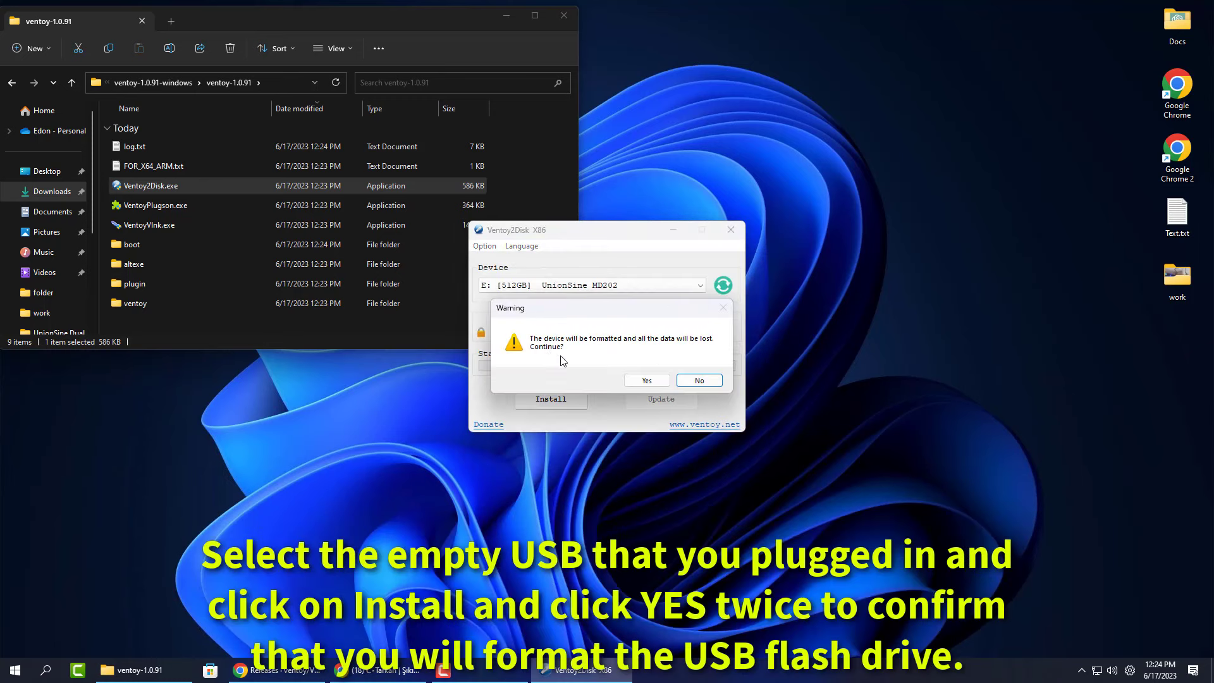
click(646, 380)
click(636, 382)
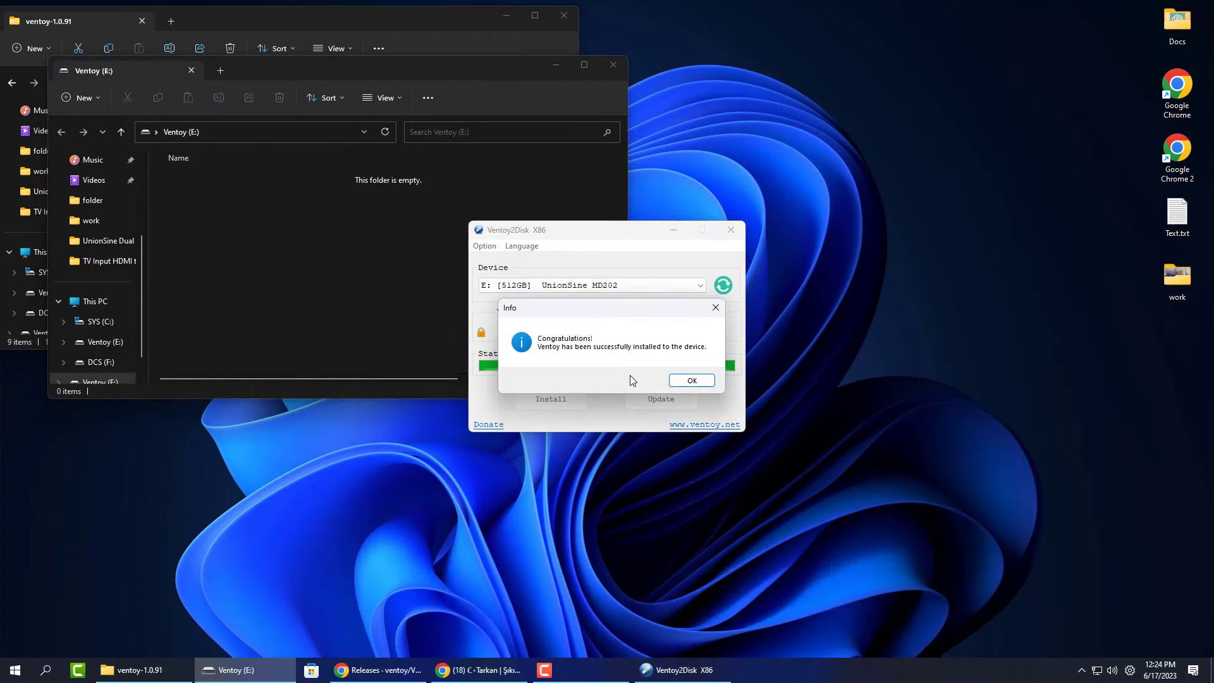
click(689, 380)
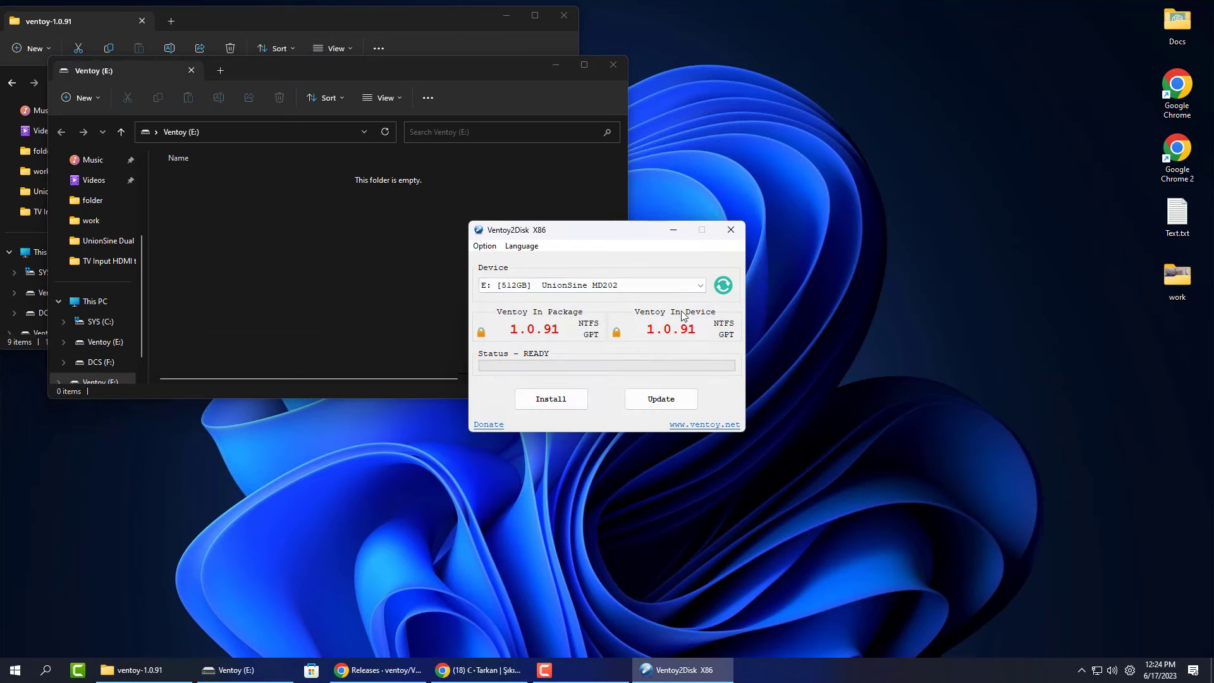
click(731, 229)
click(614, 64)
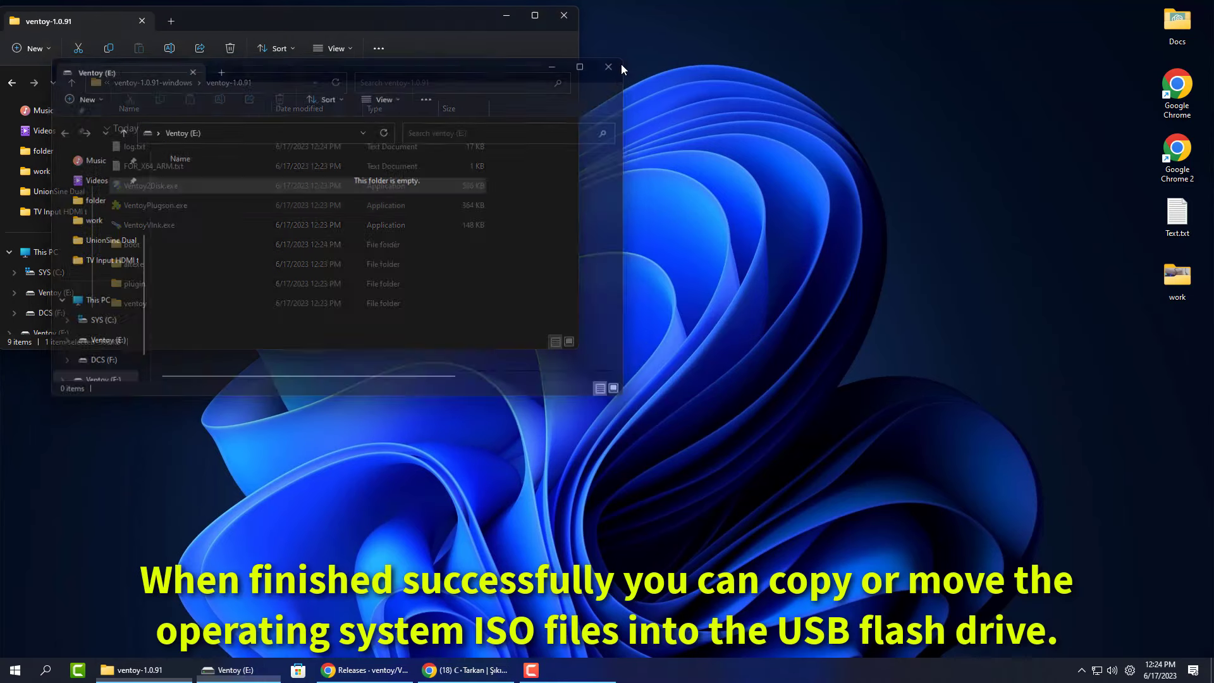
click(564, 23)
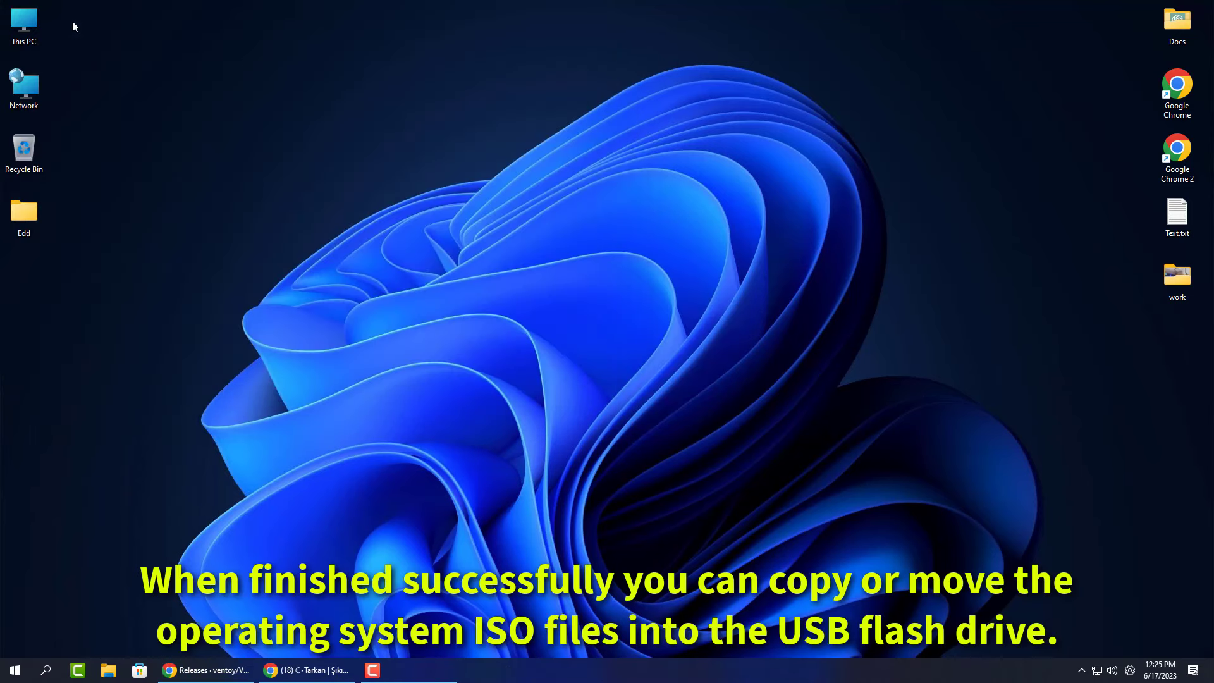
Open the Ventoy (E:) drive from This PC to inspect its contents, and close File Explorer.
double_click(29, 17)
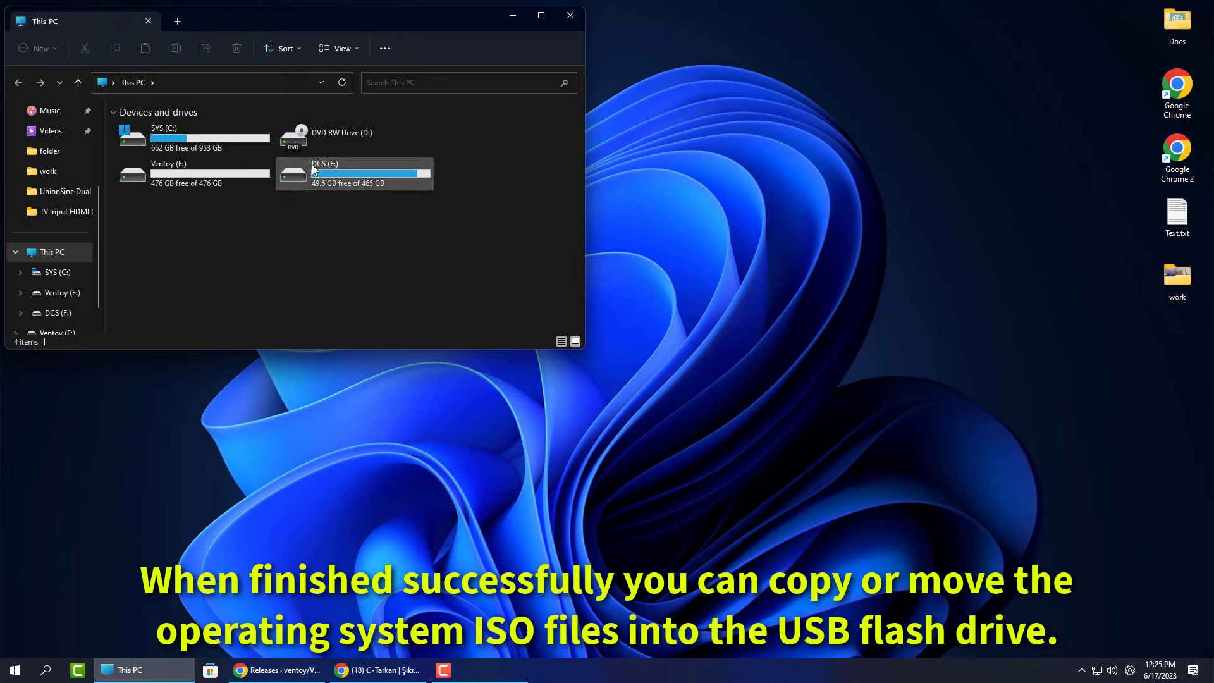
double_click(238, 178)
click(19, 82)
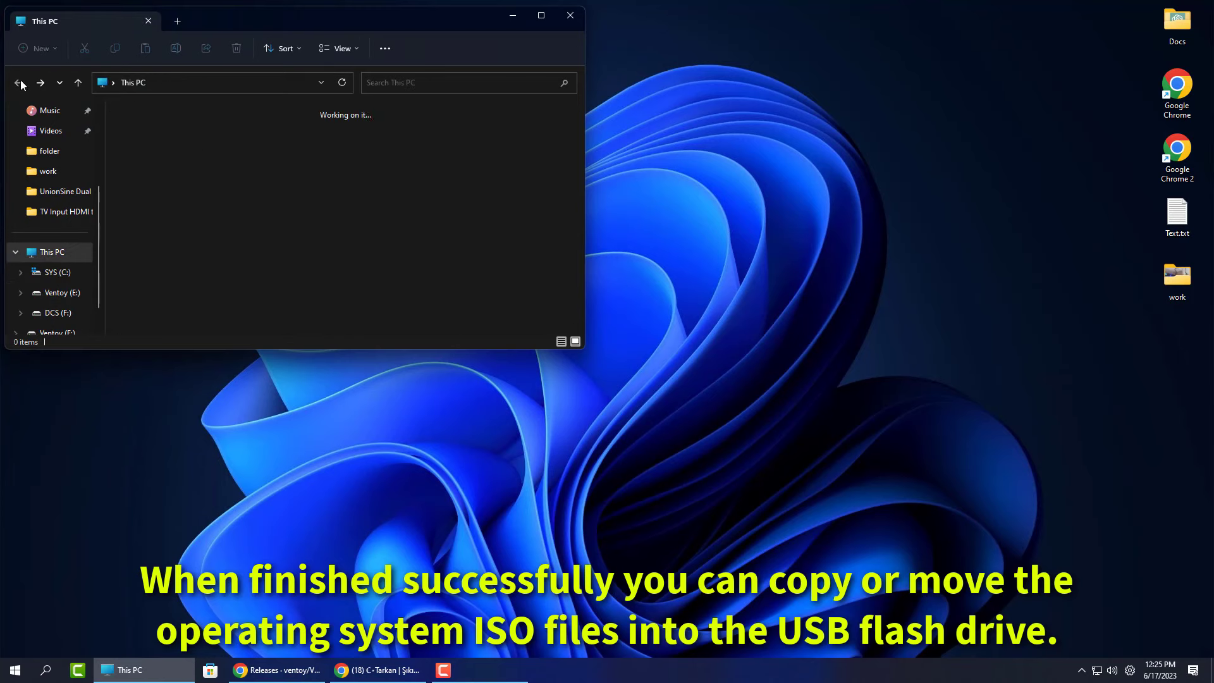
click(570, 14)
Search Google in Chrome for "windows 10 iso" and open Microsoft's Windows 10 disc image download page.
double_click(1173, 92)
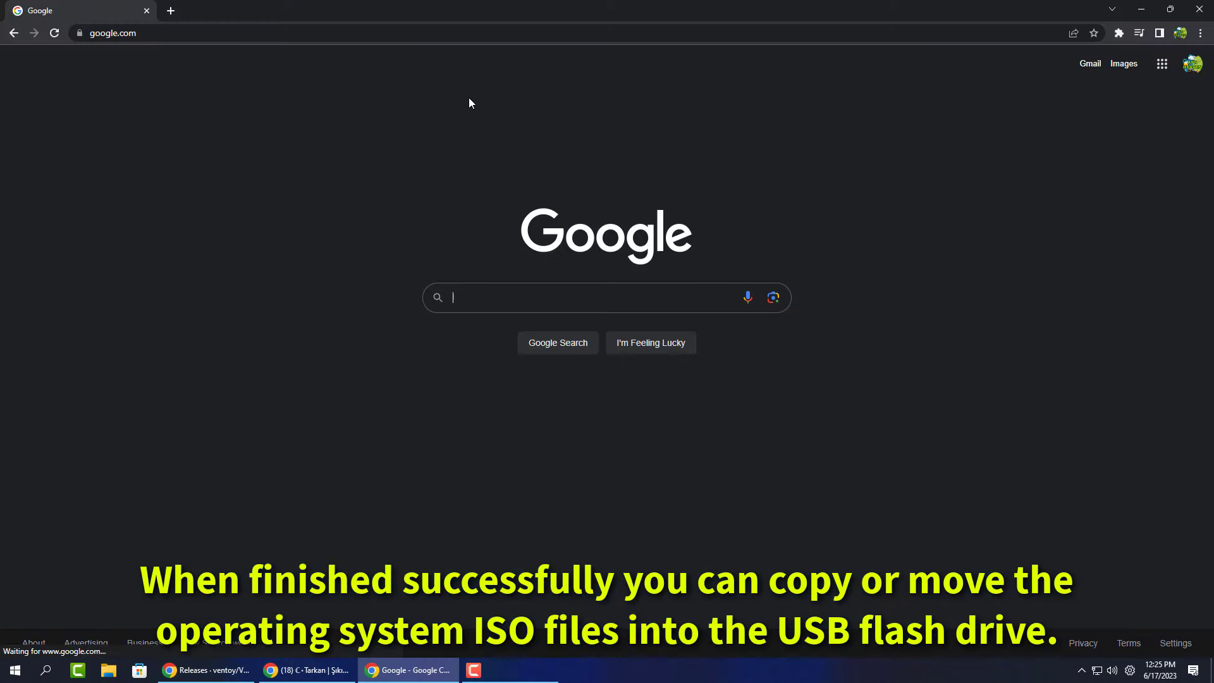
text(windows 10 iso)
key(Return)
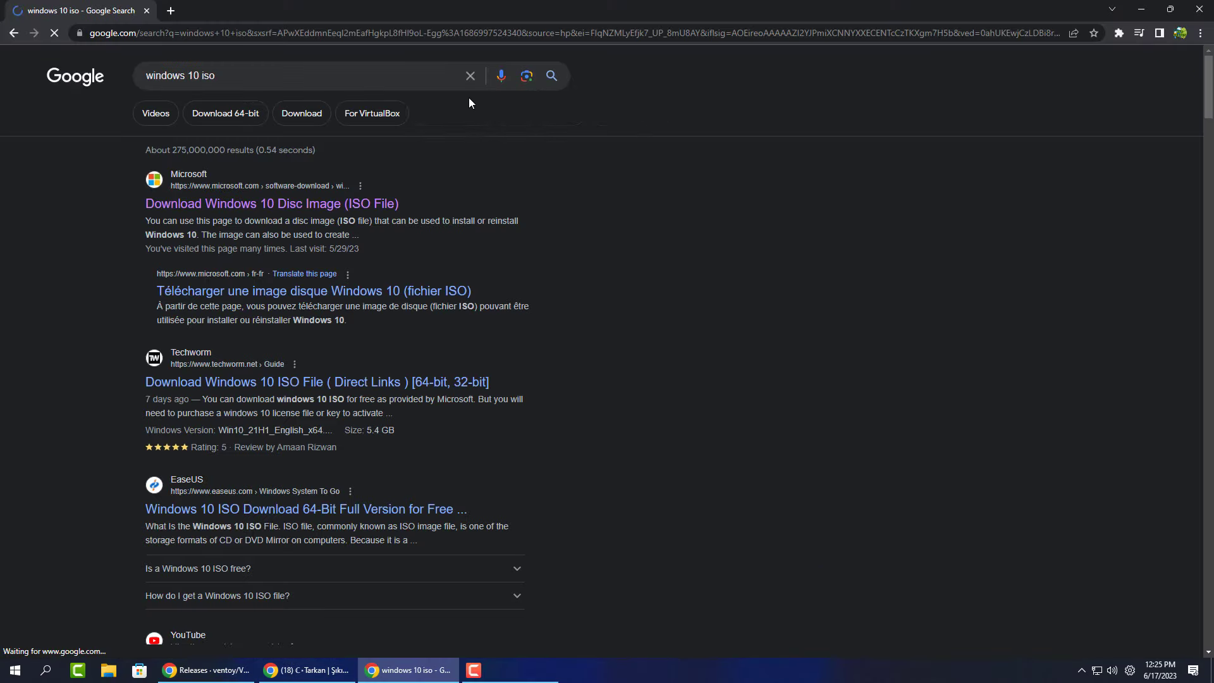
click(233, 206)
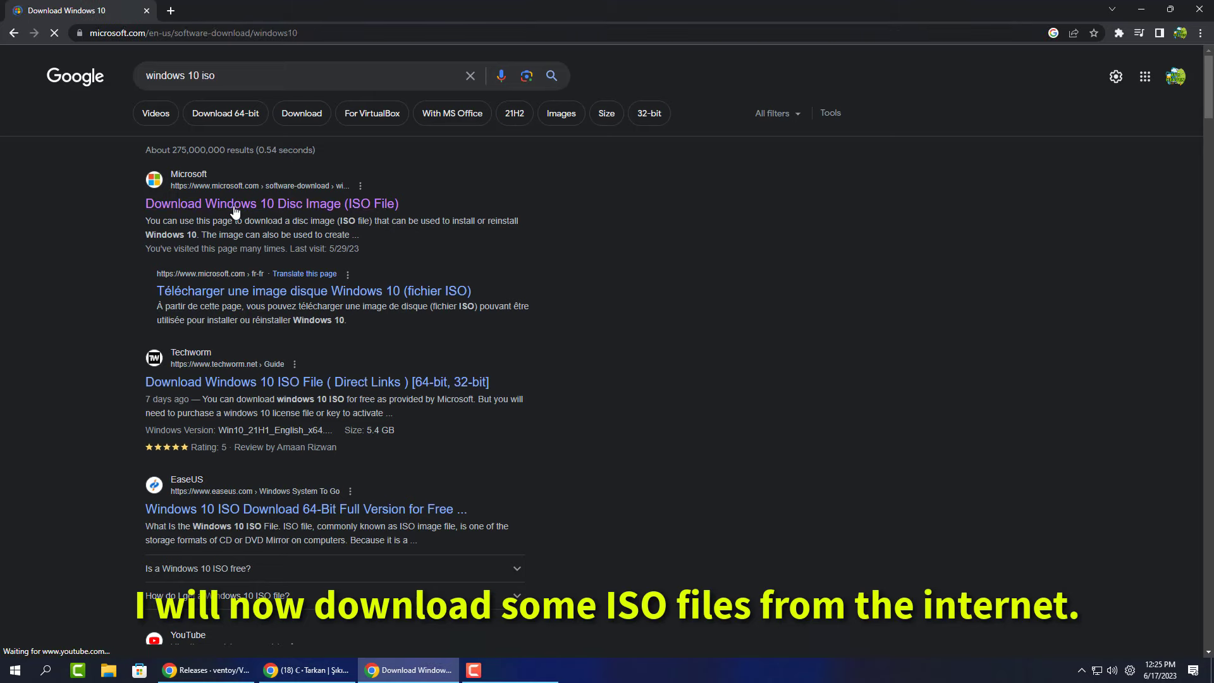
Download the Windows 10 media creation tool from the installation media section and run it.
scroll(313, 525, down, 10)
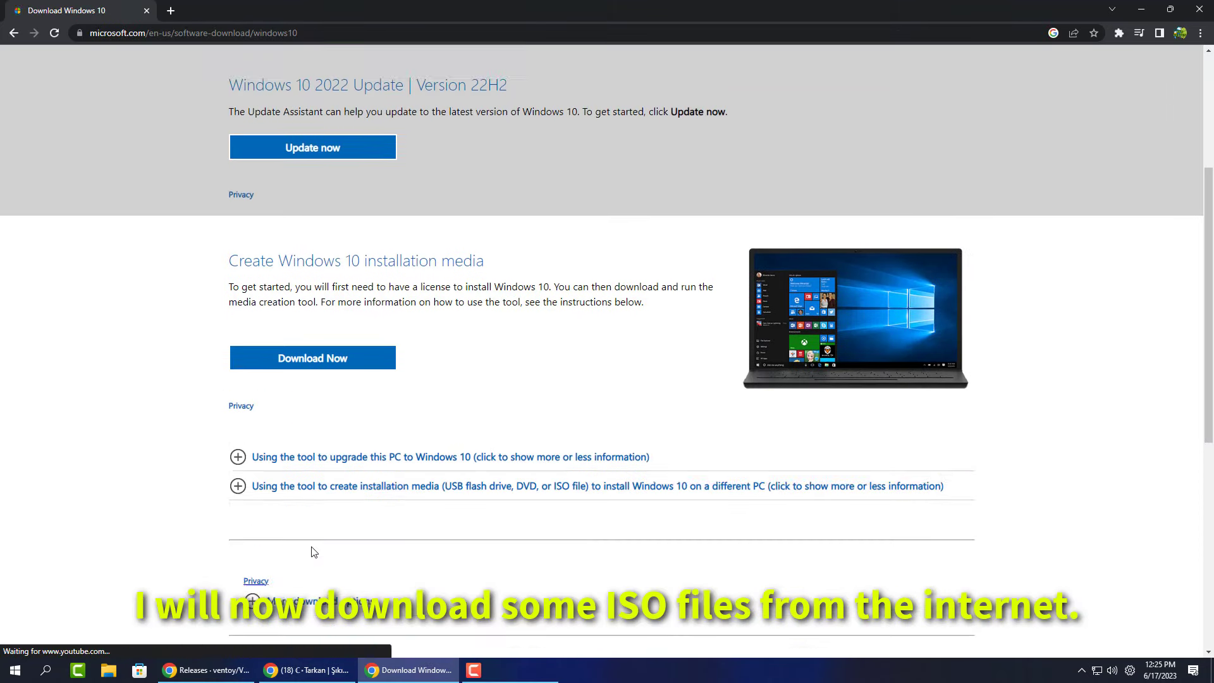
scroll(320, 502, up, 8)
click(321, 424)
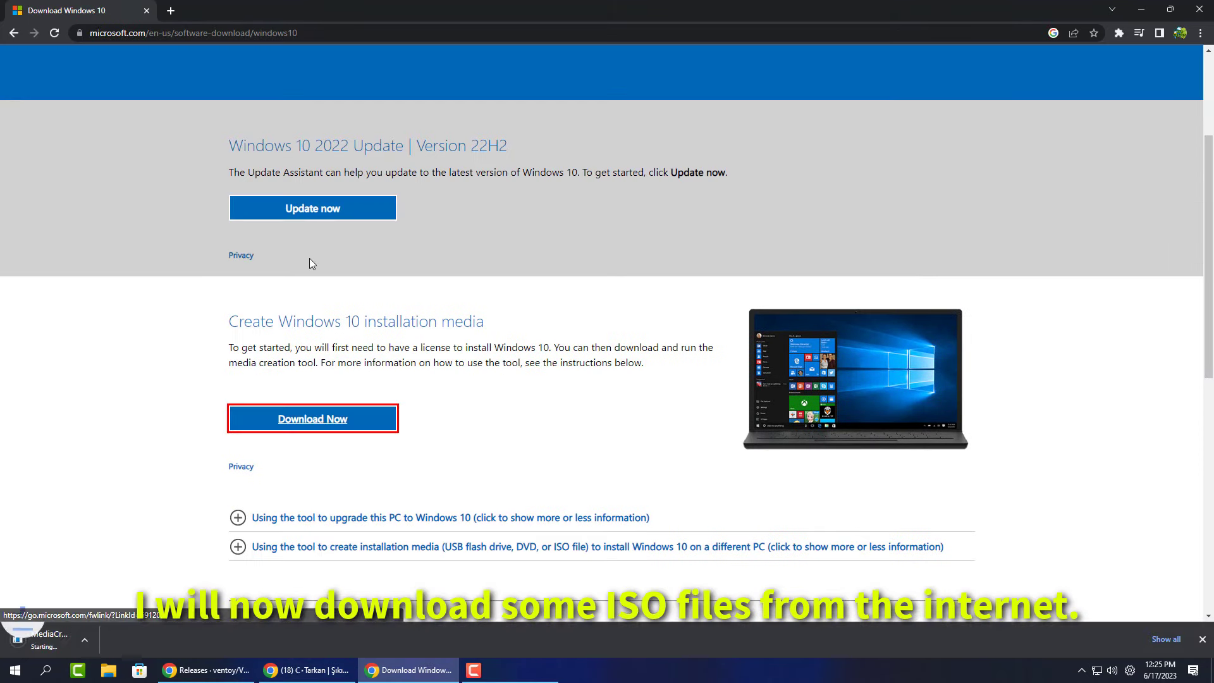
click(23, 640)
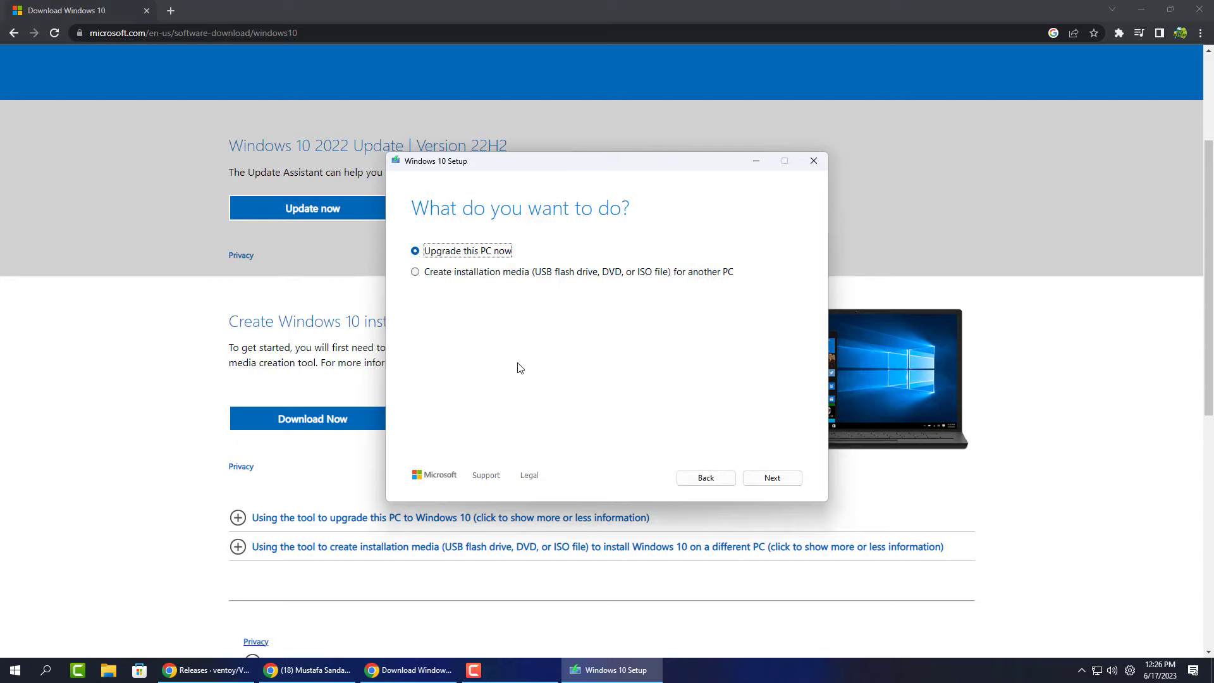
Choose to create installation media for another PC, using English (United States), Windows 10 edition and Both architectures instead of the recommended options.
click(521, 272)
click(772, 478)
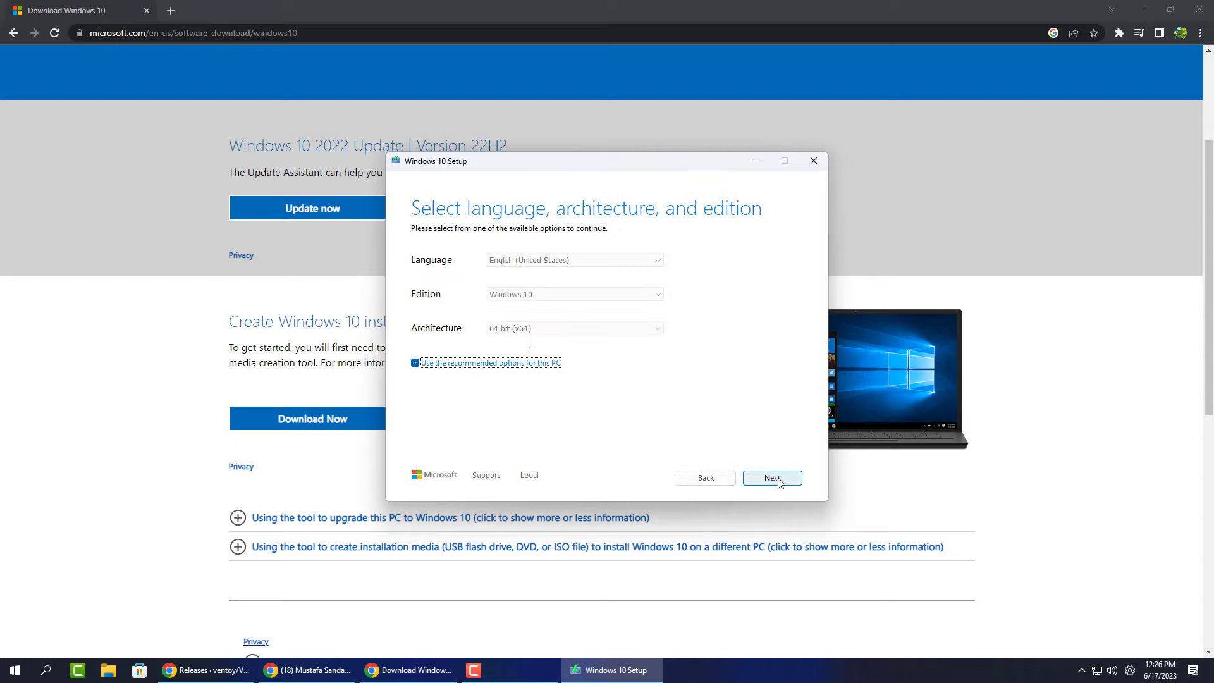
click(487, 367)
click(530, 260)
click(534, 262)
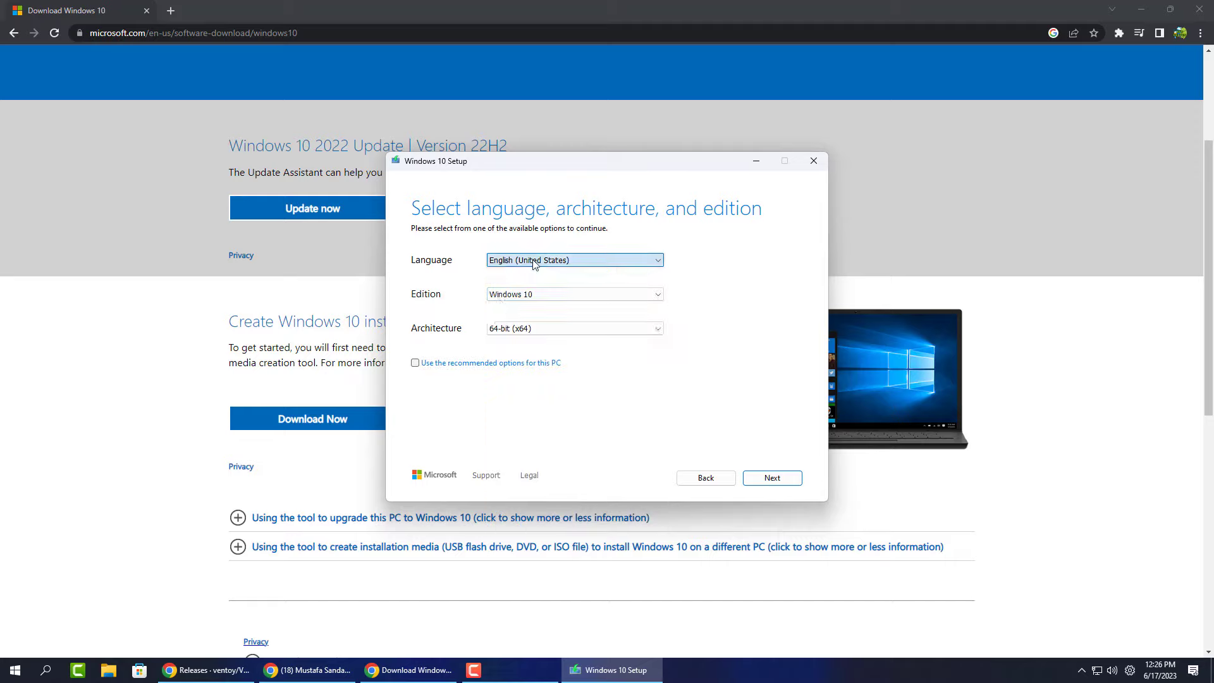
click(507, 294)
click(499, 305)
click(506, 329)
click(500, 360)
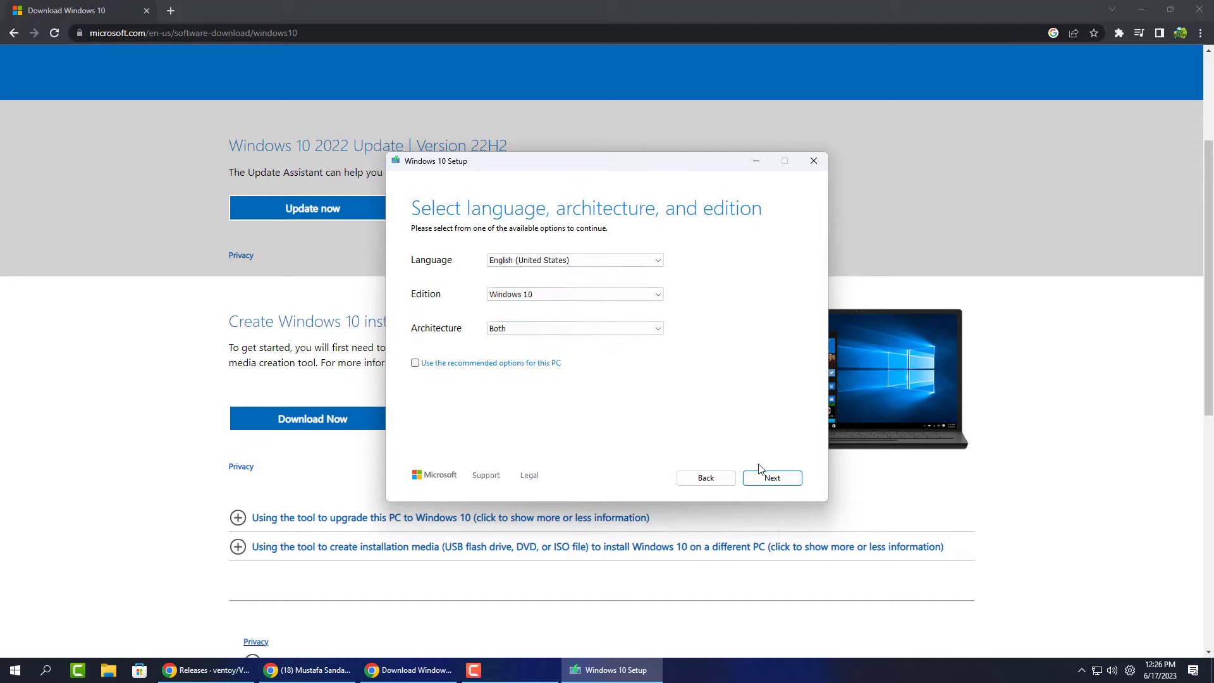
click(774, 479)
Choose ISO file as the media type and save it as "Windows10 32and64 2023.iso".
click(432, 293)
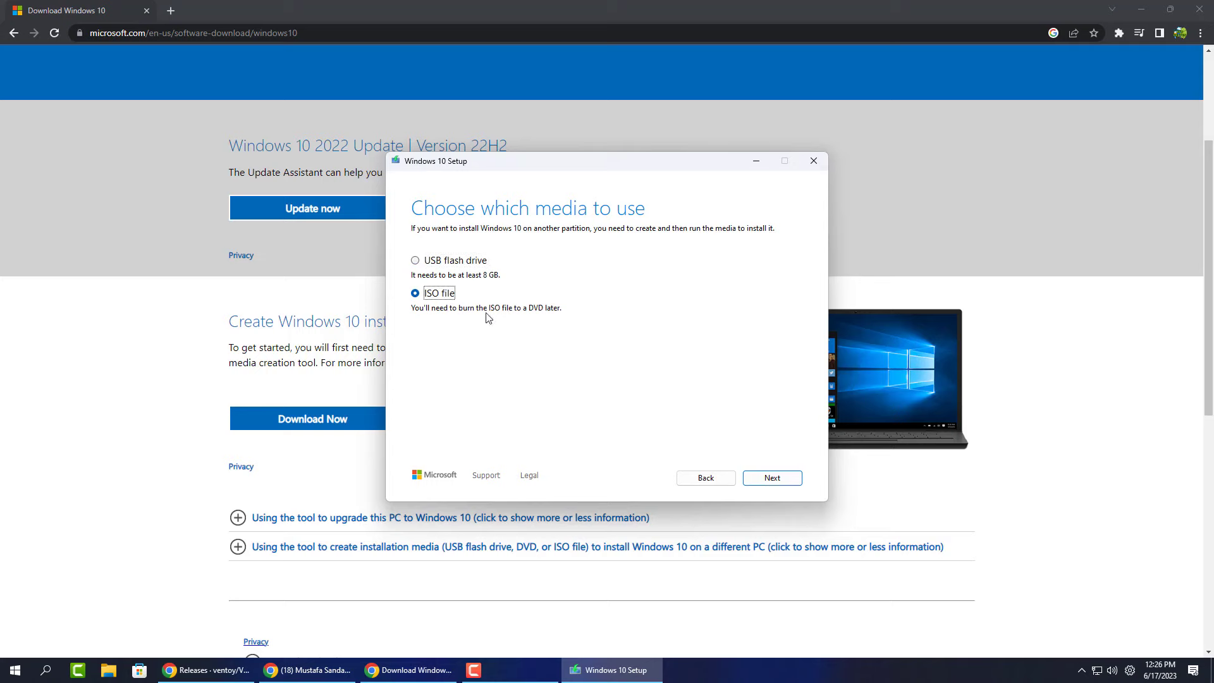
click(769, 479)
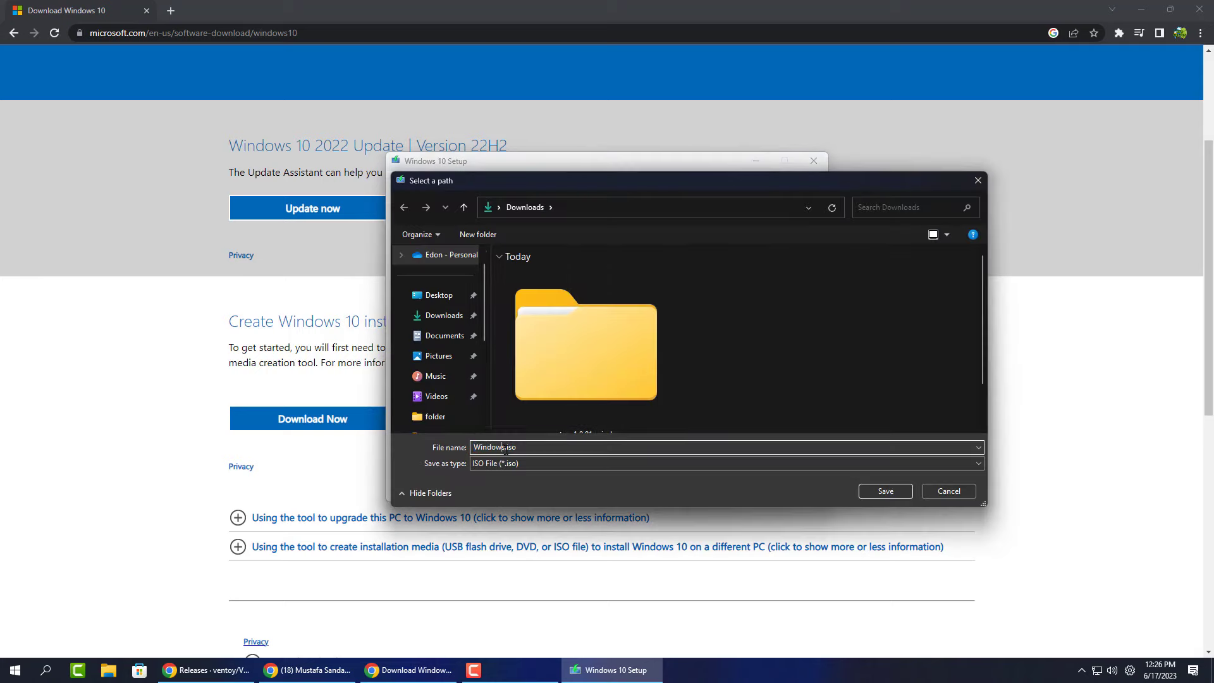
text(10 32)
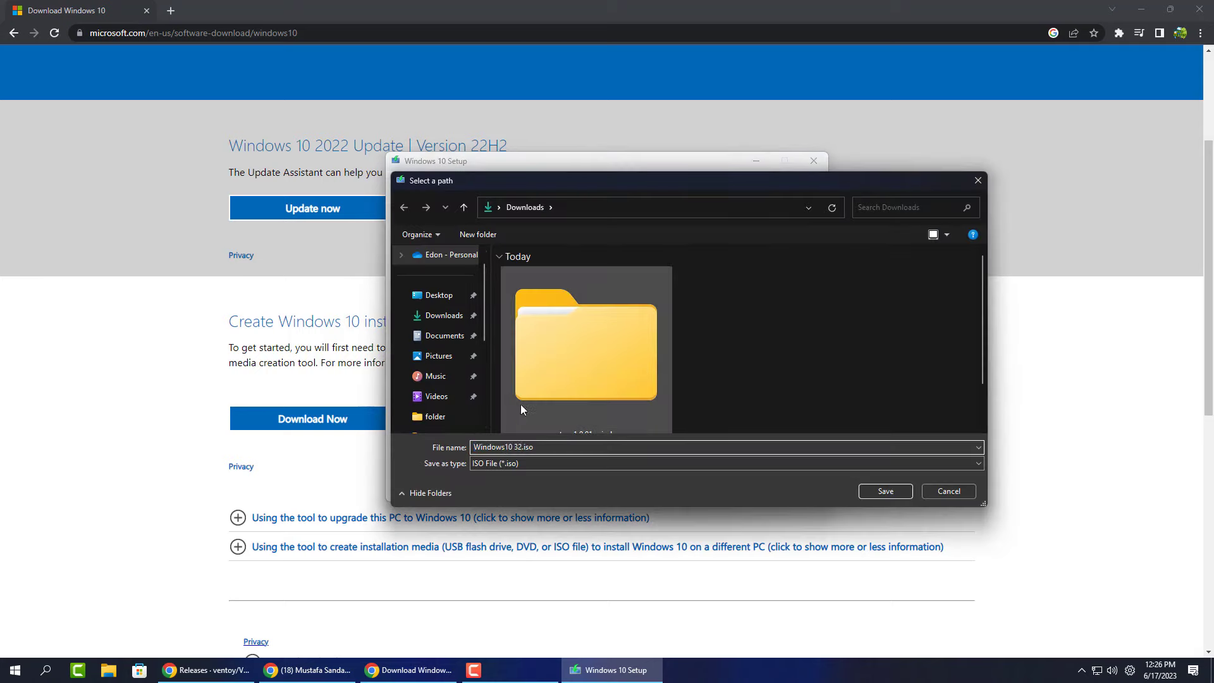
text(and64 2023)
scroll(482, 335, down, 3)
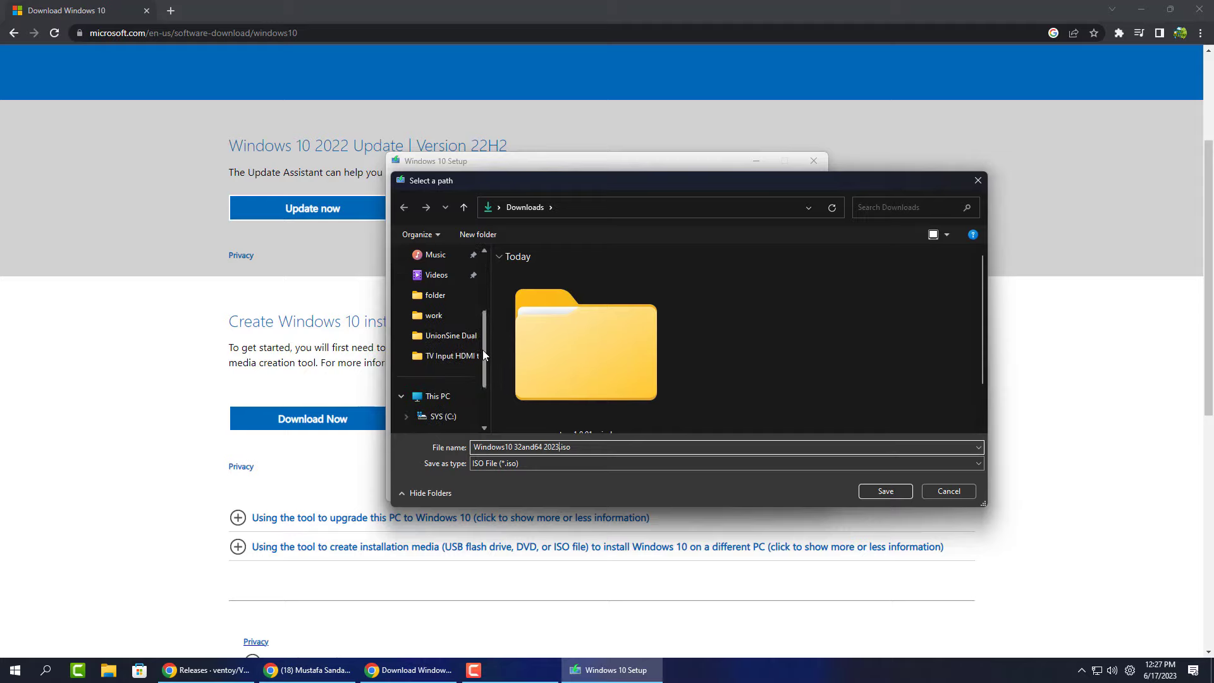
click(447, 396)
click(864, 491)
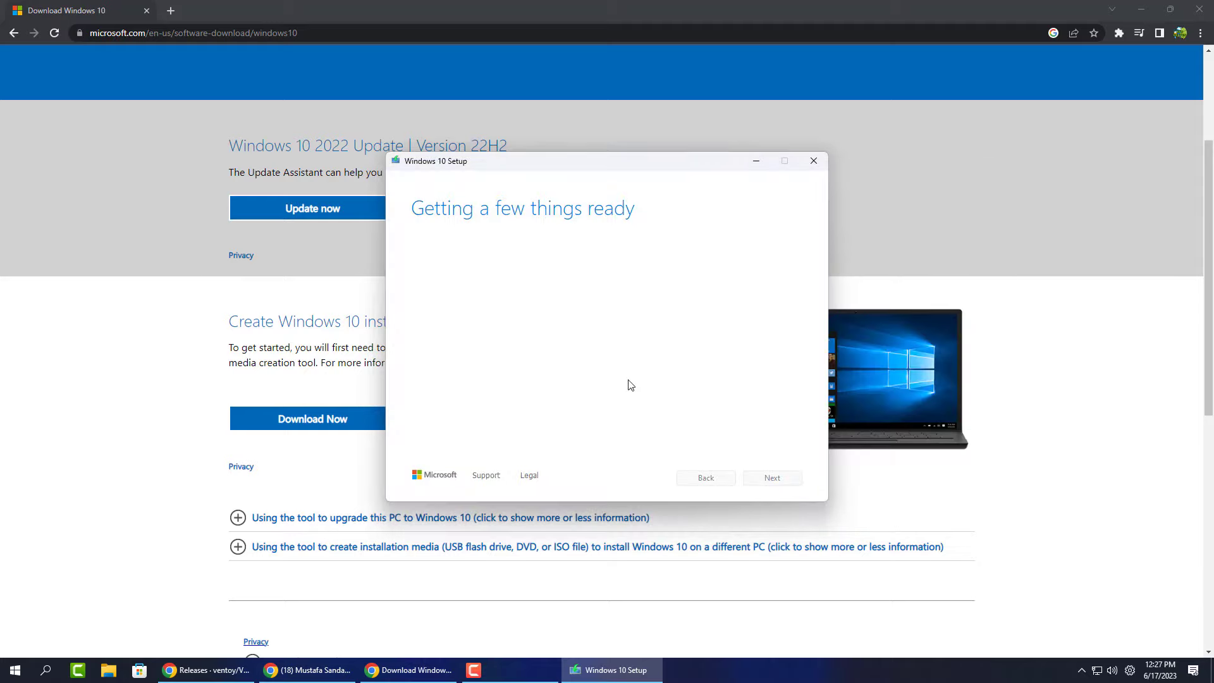
Search for "windows 11" in a new browser tab and open Microsoft's Download Windows 11 page.
click(179, 8)
text(windows 11)
key(Return)
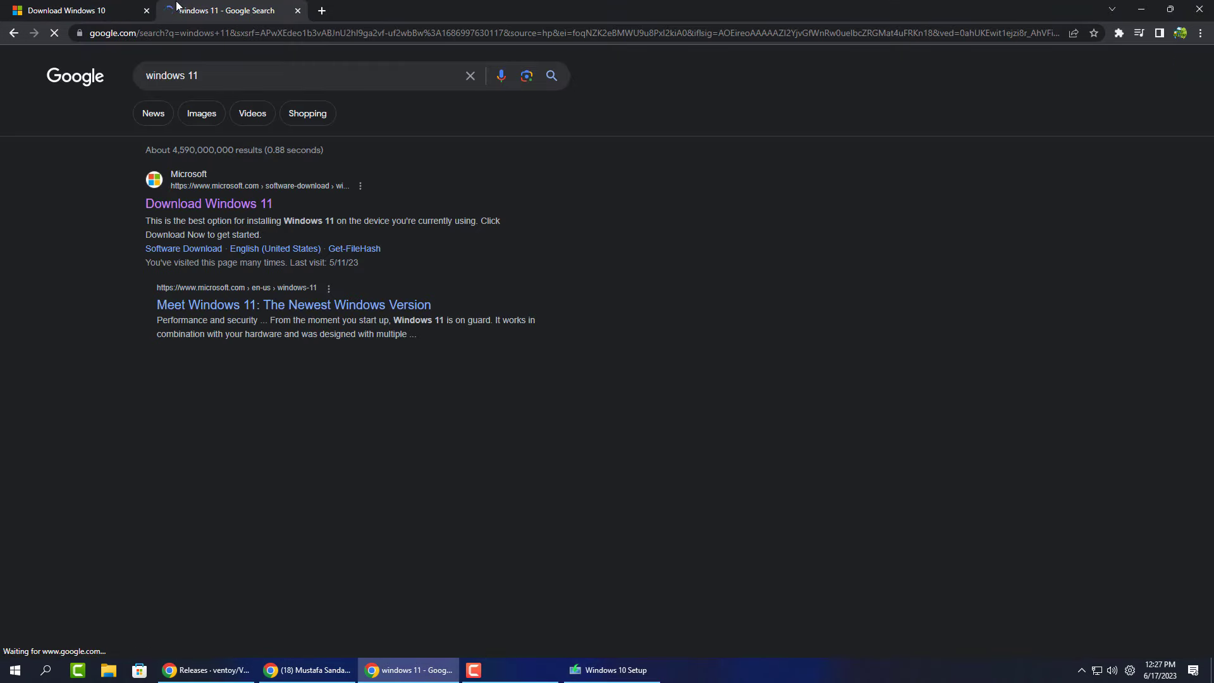
click(198, 204)
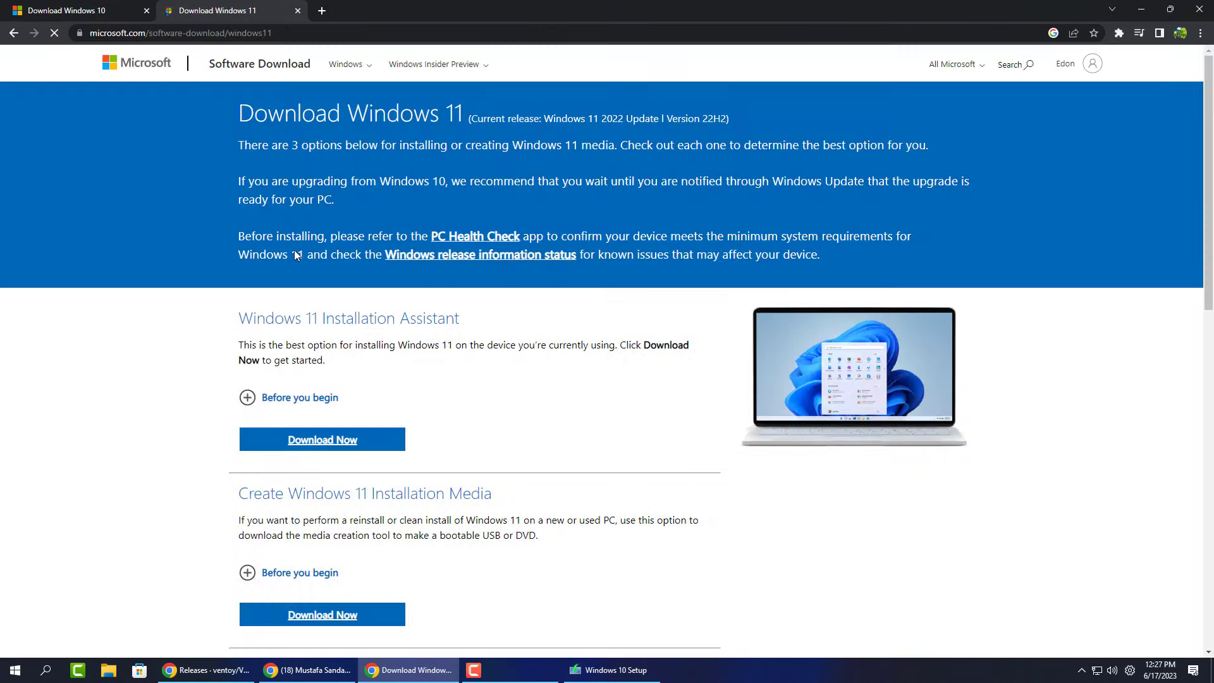
Select Windows 11 (multi-edition ISO for x64 devices) as the disk image and request its download.
scroll(376, 346, down, 2)
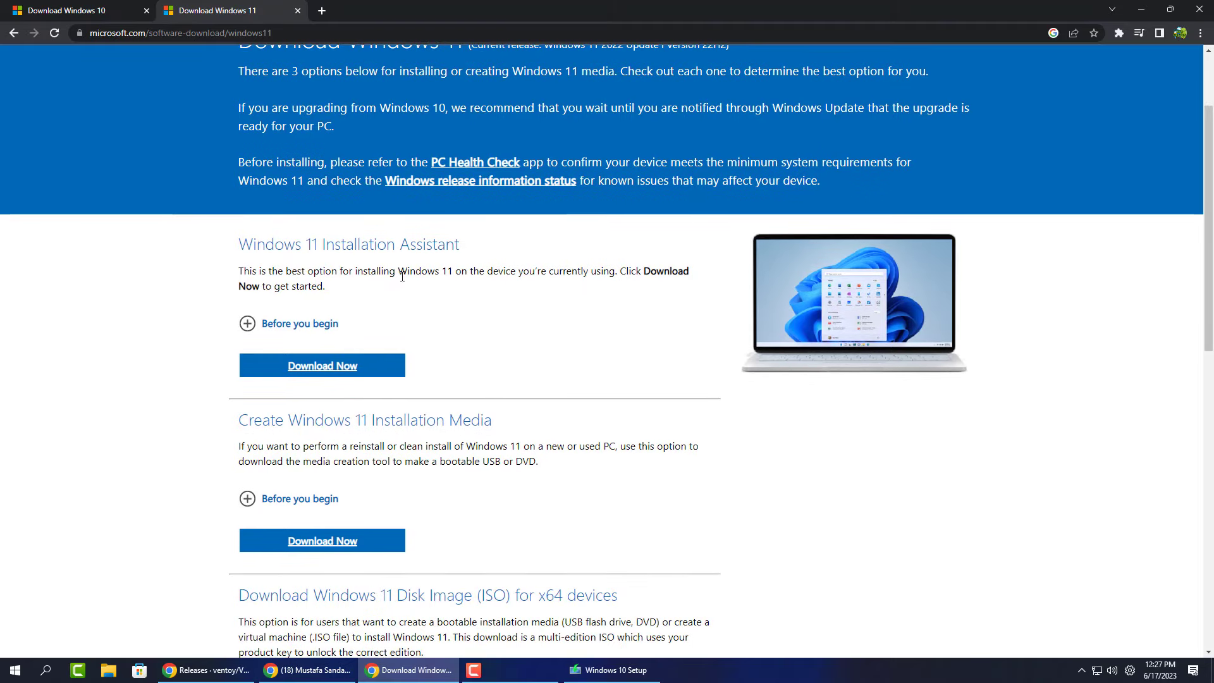
scroll(408, 288, down, 3)
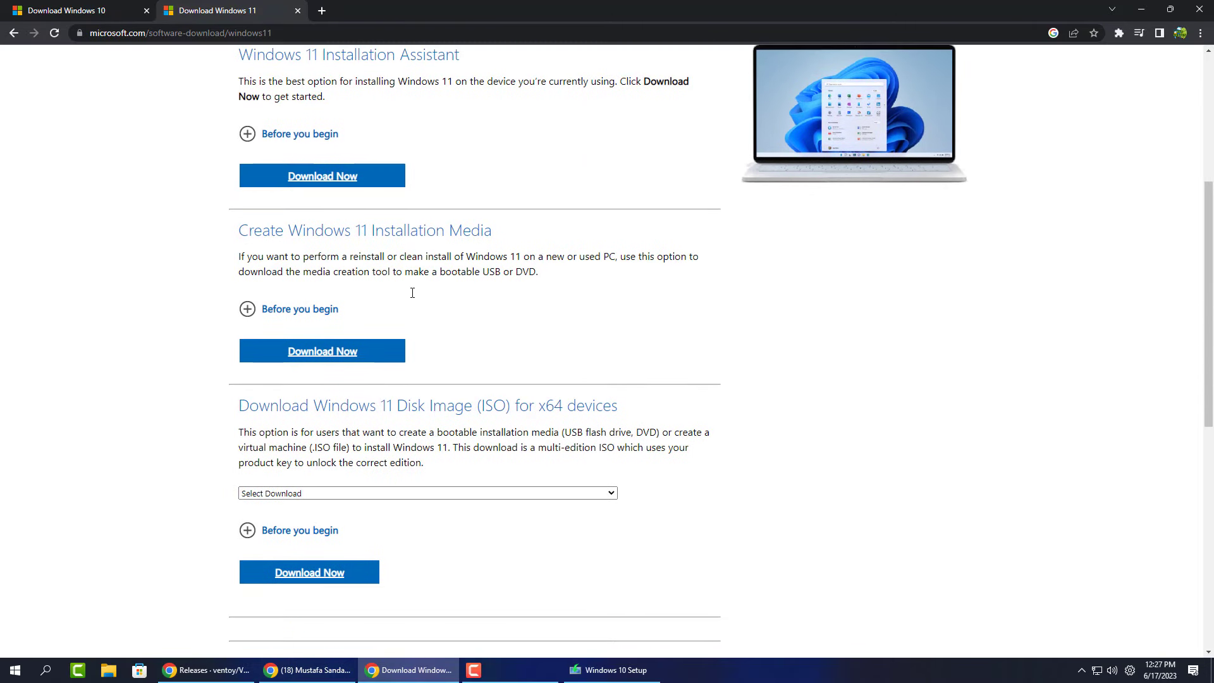
click(334, 493)
click(277, 518)
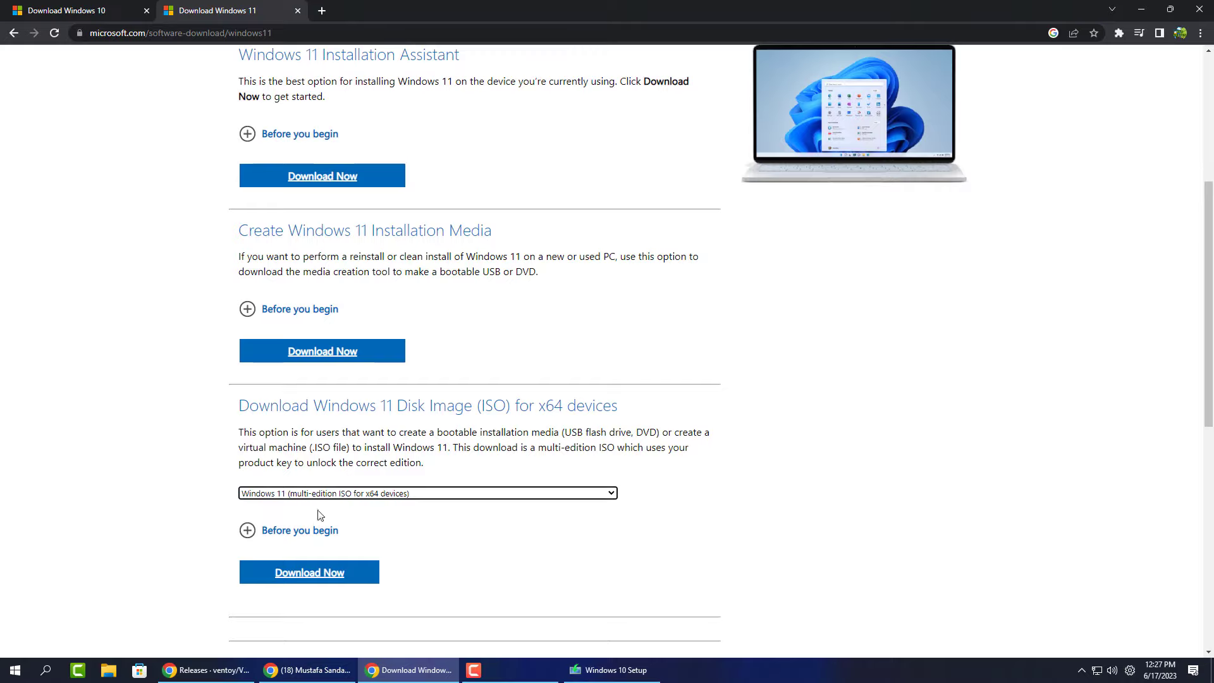
click(297, 575)
Choose English (United States) as the product language and start the 64-bit Windows 11 ISO download.
click(303, 282)
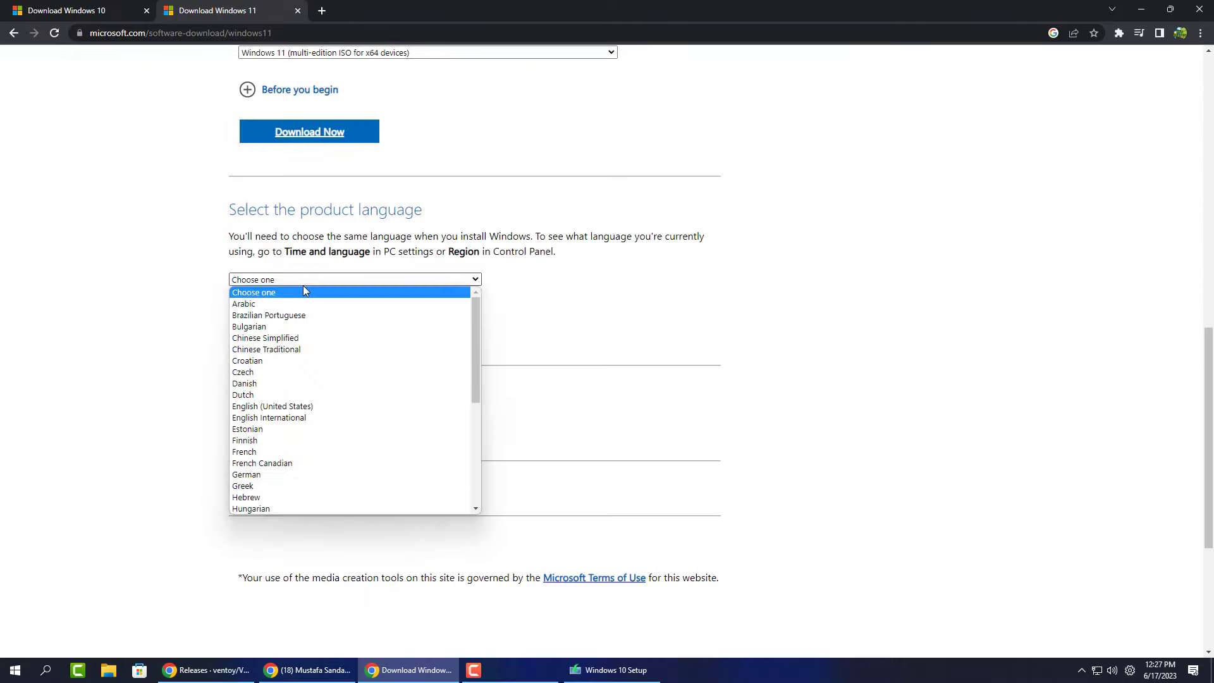
scroll(303, 354, down, 3)
click(272, 304)
click(285, 345)
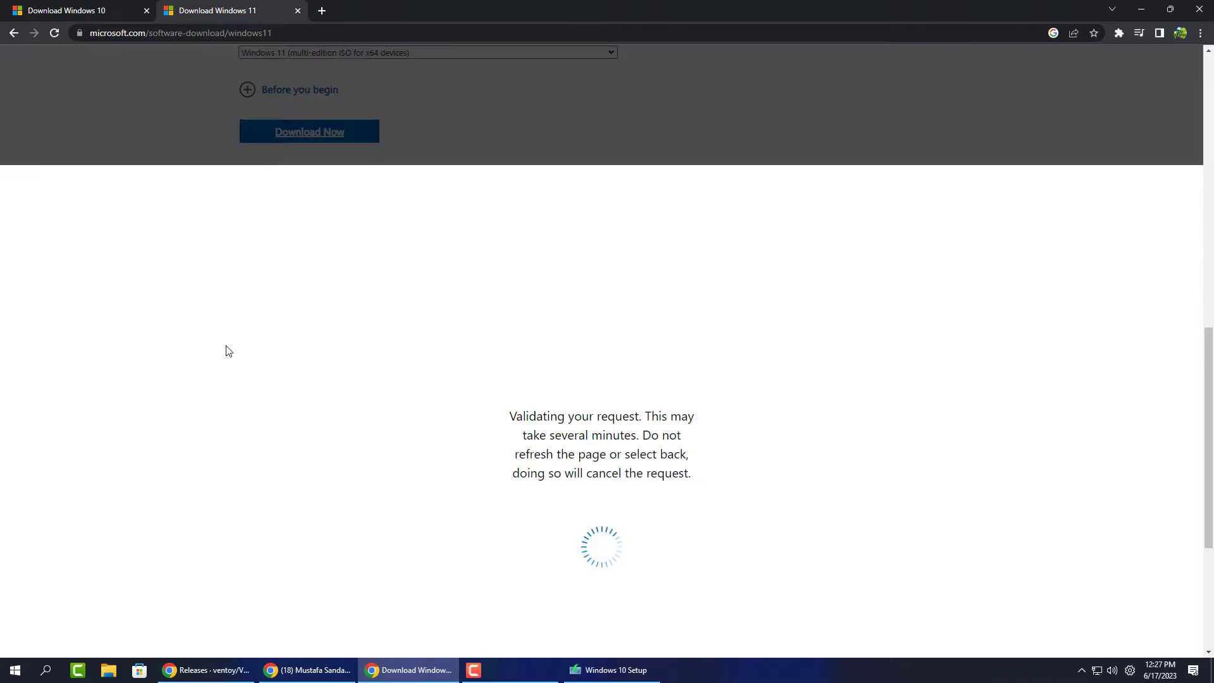
click(310, 125)
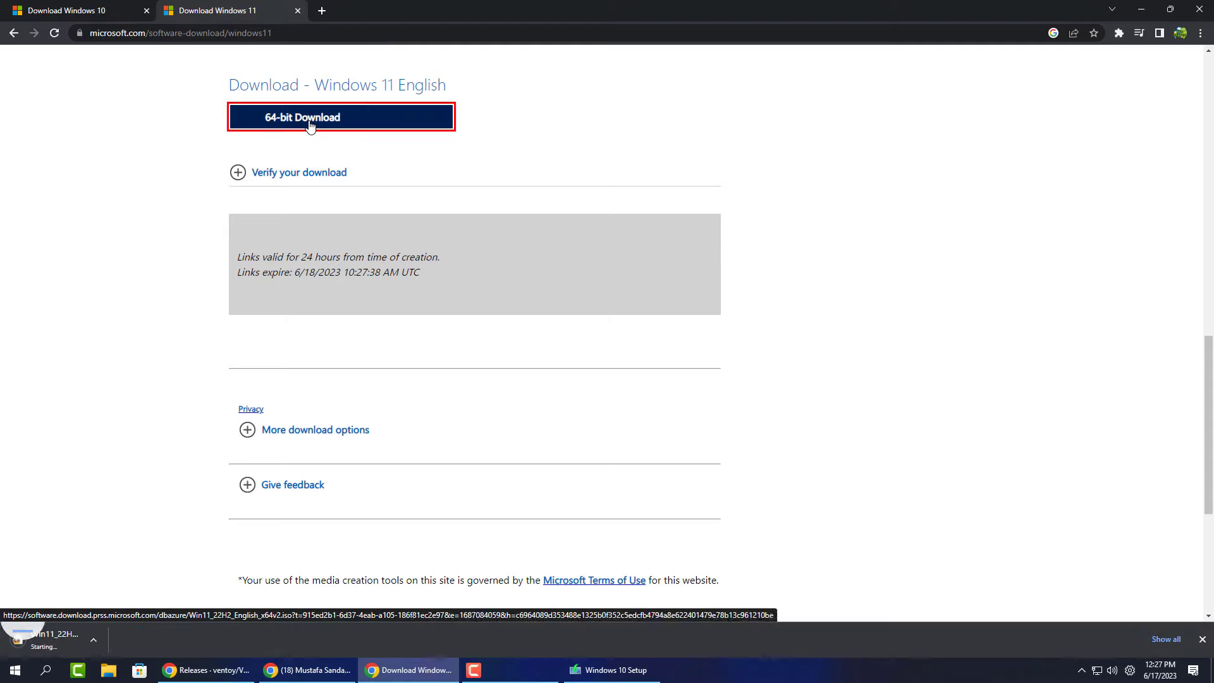
click(165, 34)
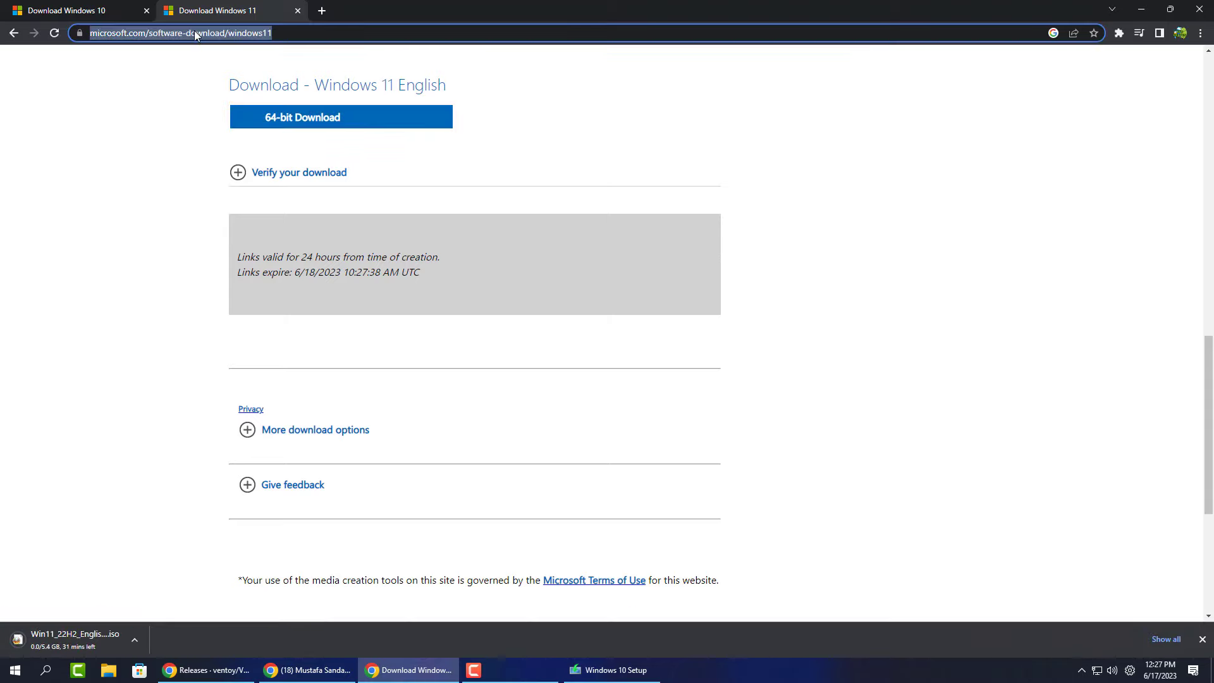
Search for "linux mint" in a new browser tab and open the Linux Mint download page.
click(322, 10)
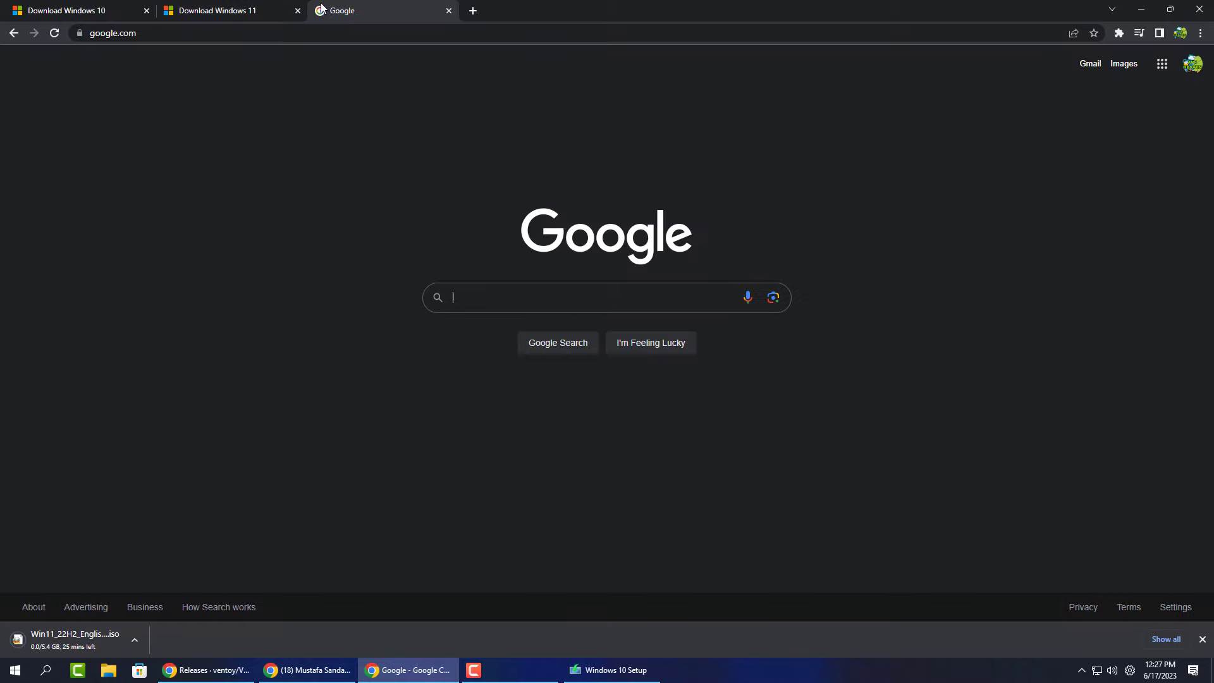
text(linux mint)
key(Return)
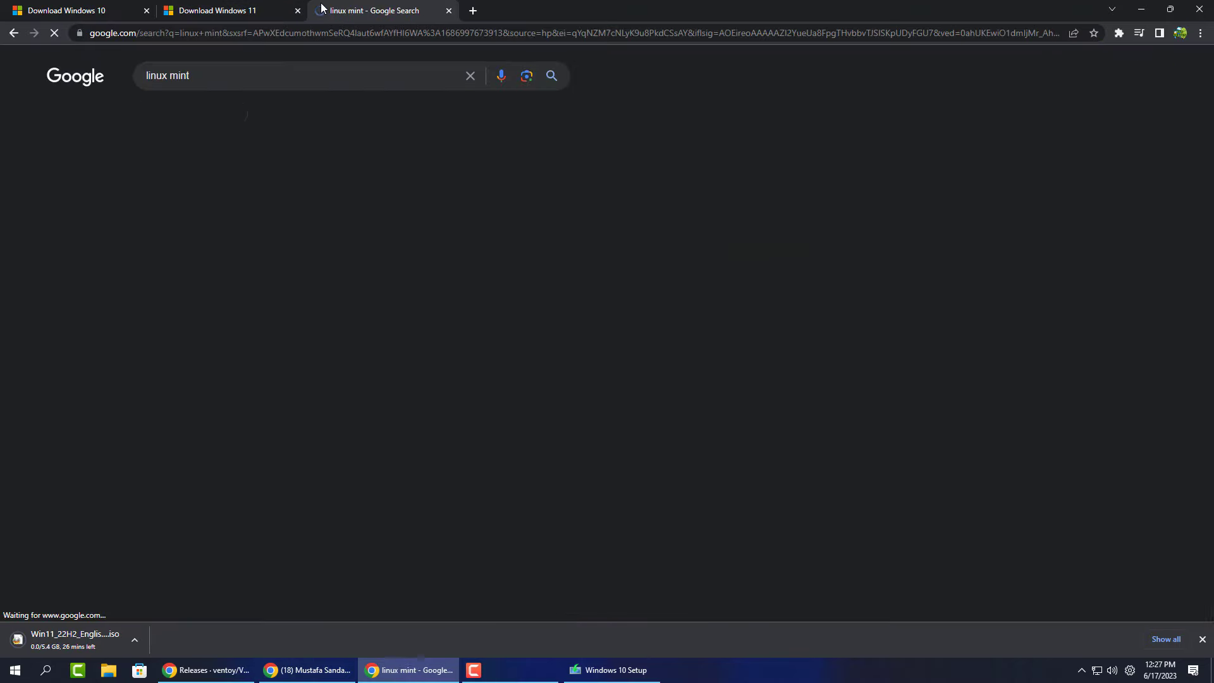
click(208, 295)
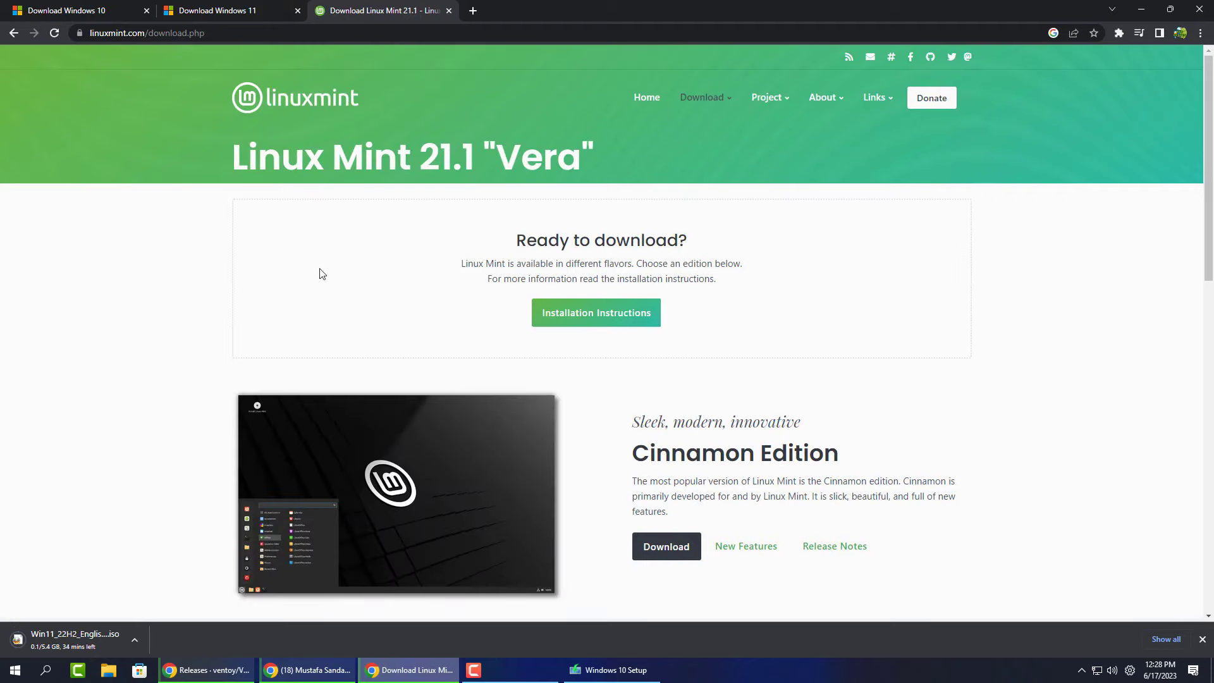
Download the Linux Mint 21.1 Cinnamon Edition ISO from the LayerOnline mirror.
click(667, 547)
scroll(645, 487, down, 4)
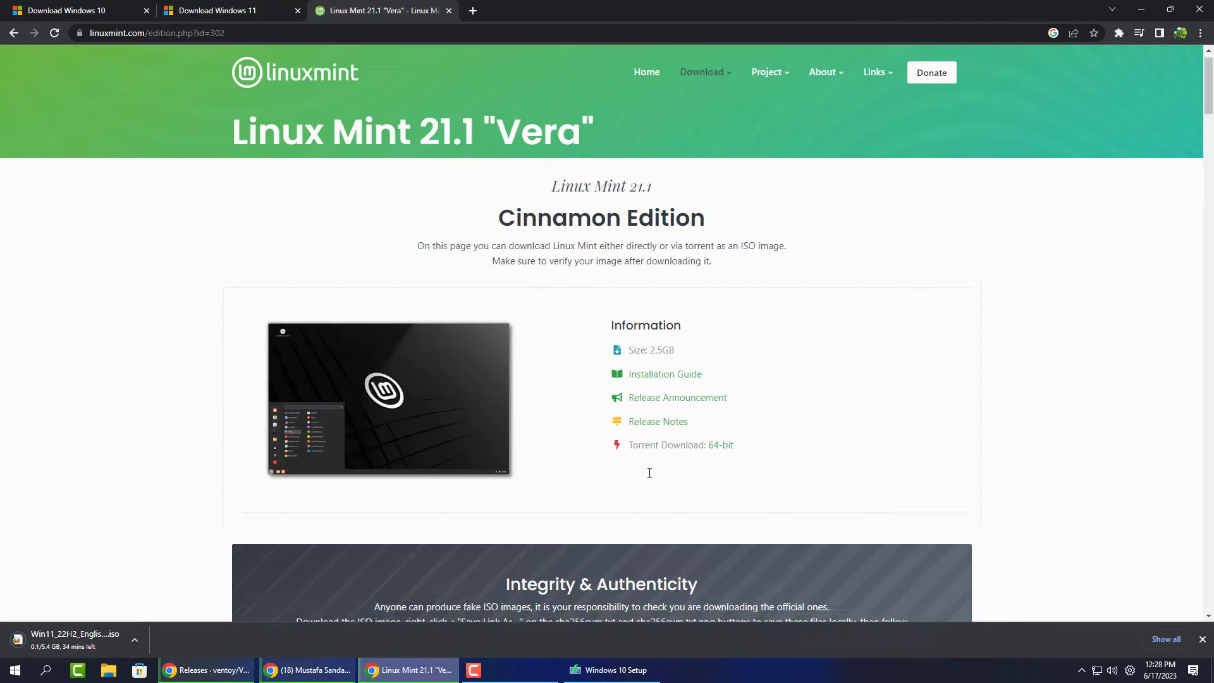
scroll(648, 472, down, 4)
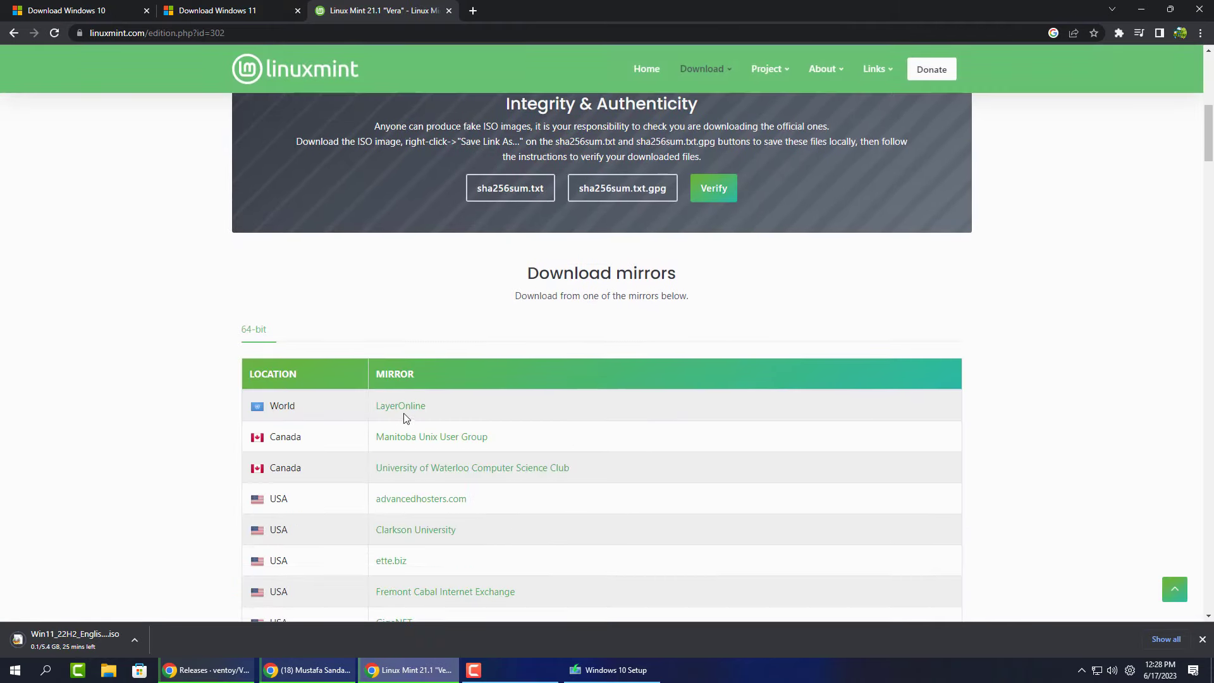
click(406, 411)
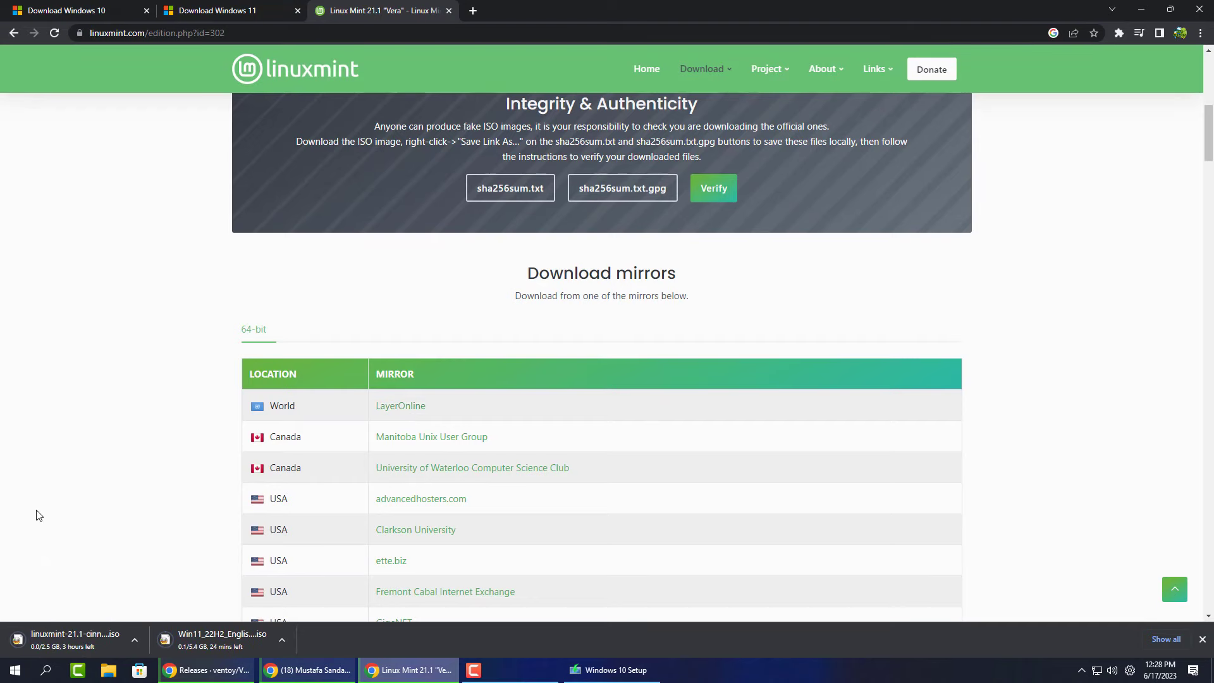
Search for "ubuntu" in a new browser tab, open the Download Ubuntu Desktop page and accept all trackers.
click(473, 11)
text(ubuntu)
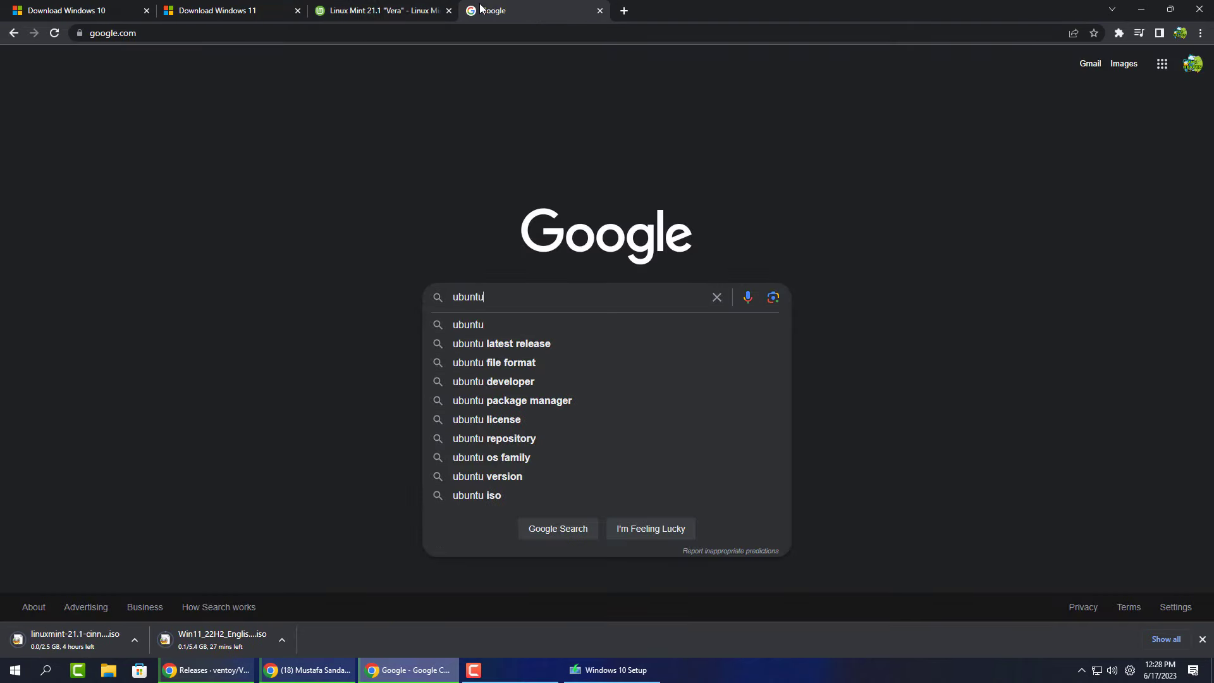
key(Return)
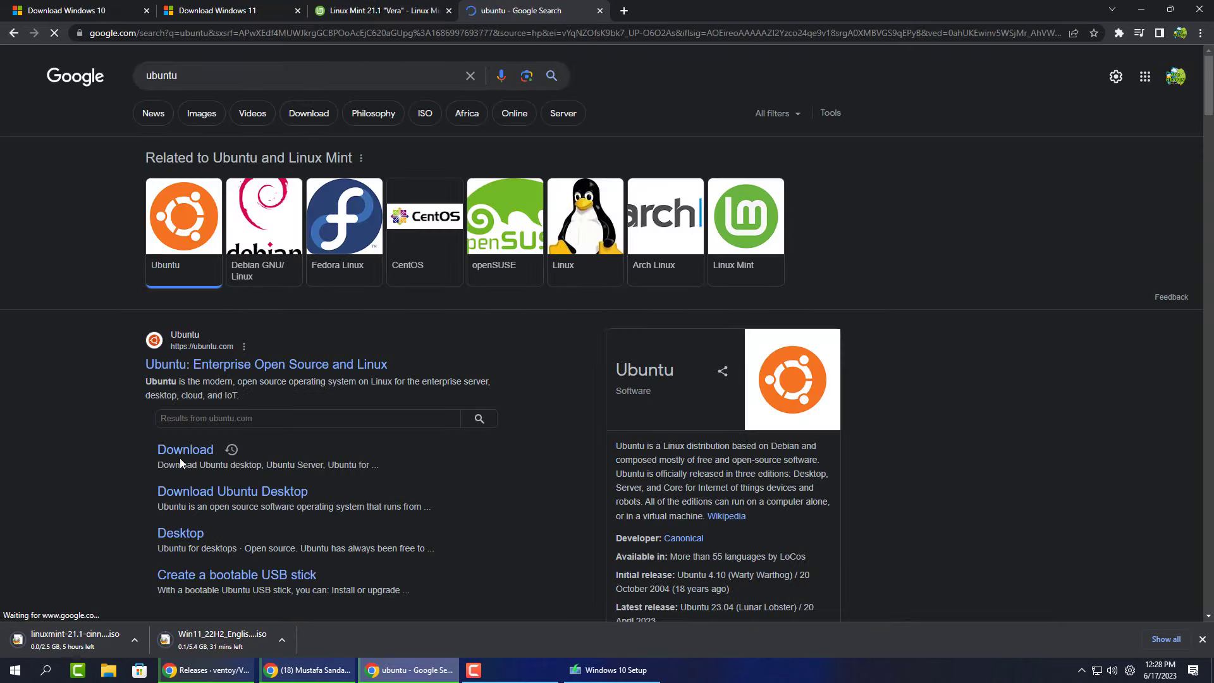
click(188, 499)
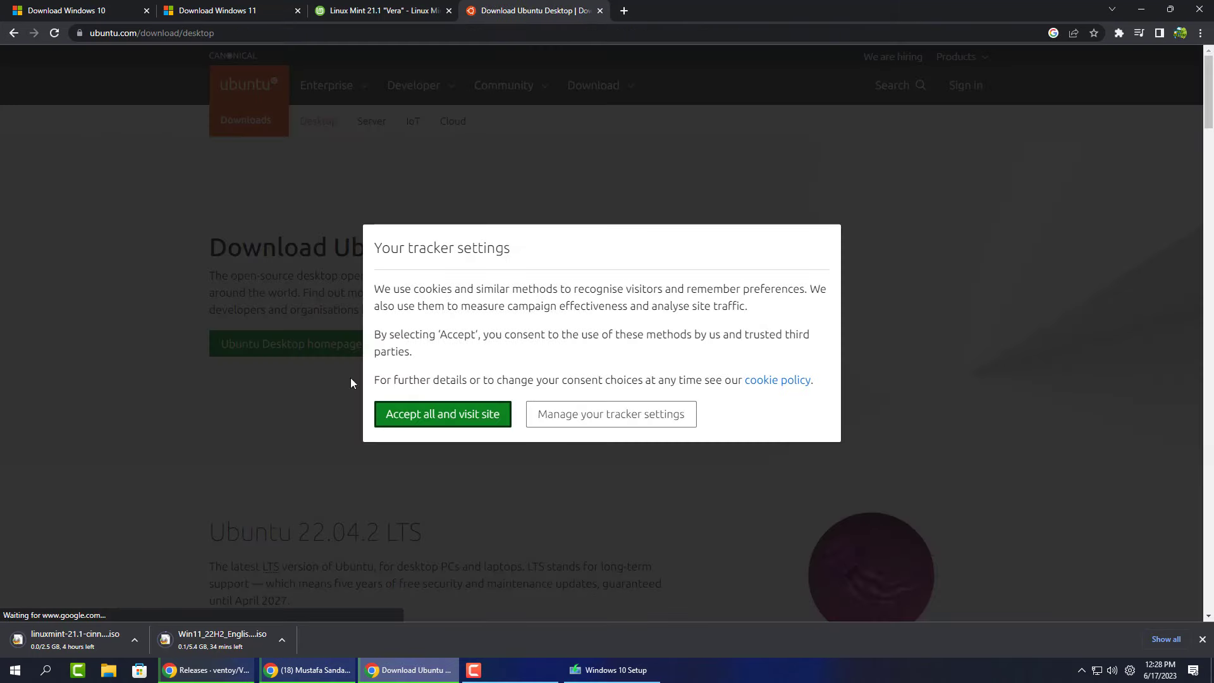
click(428, 408)
Download Ubuntu 23.04 with the standard desktop installer.
scroll(309, 352, down, 5)
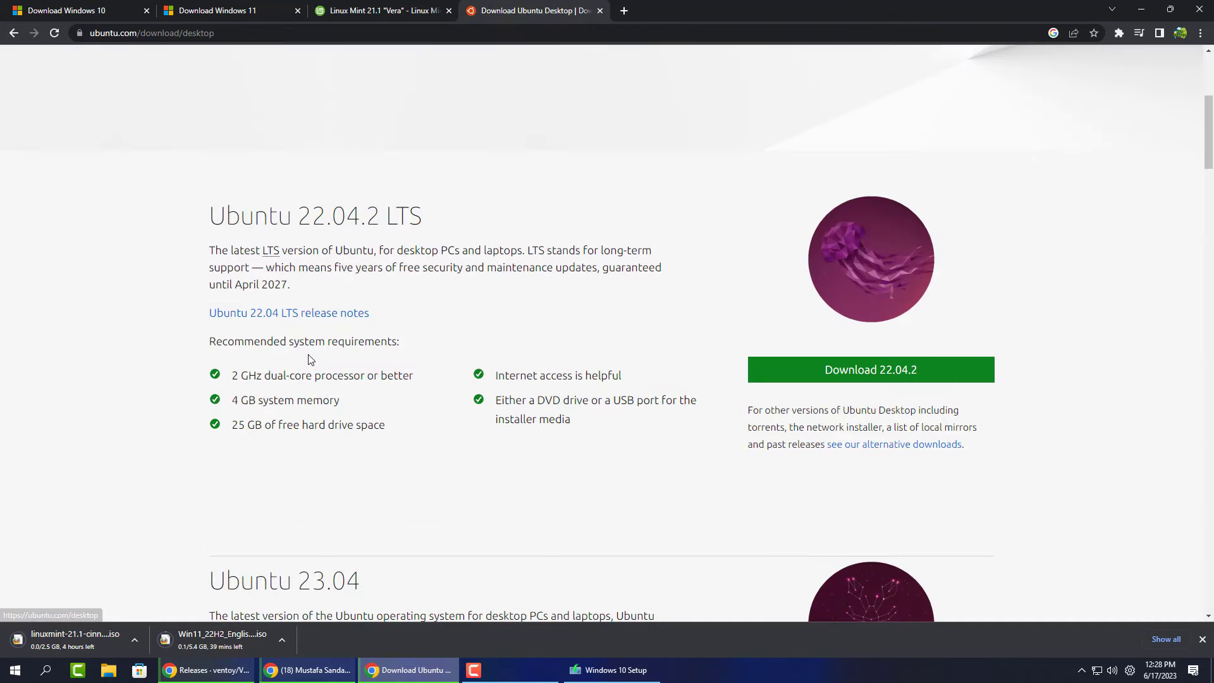
scroll(936, 402, down, 4)
scroll(952, 405, down, 1)
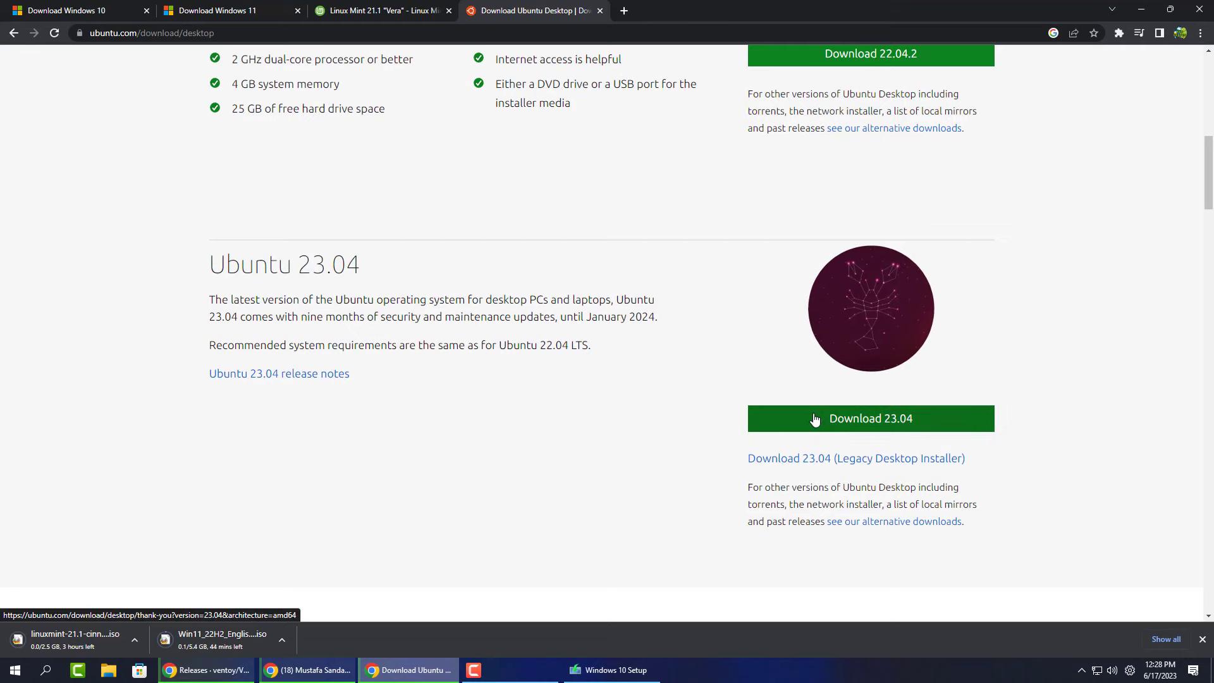
click(814, 420)
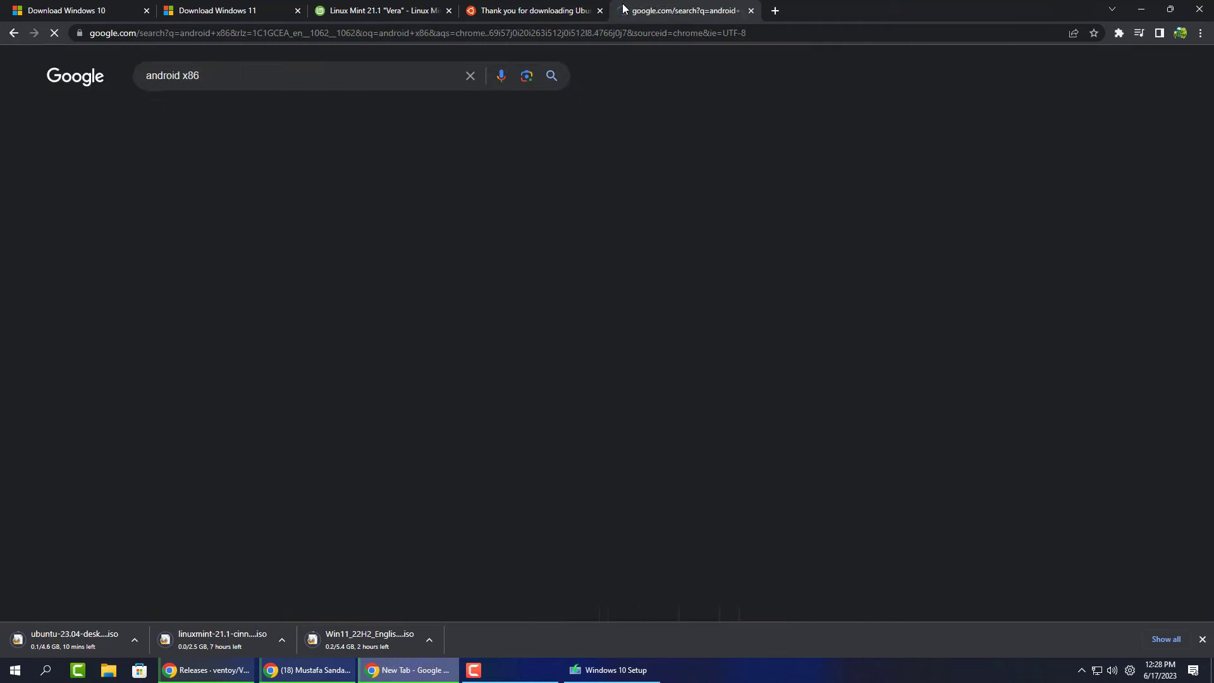
Open the Android-x86 download page from the "android x86" search and download the 9.0-r2 64-bit ISO file from FossHub.
click(173, 274)
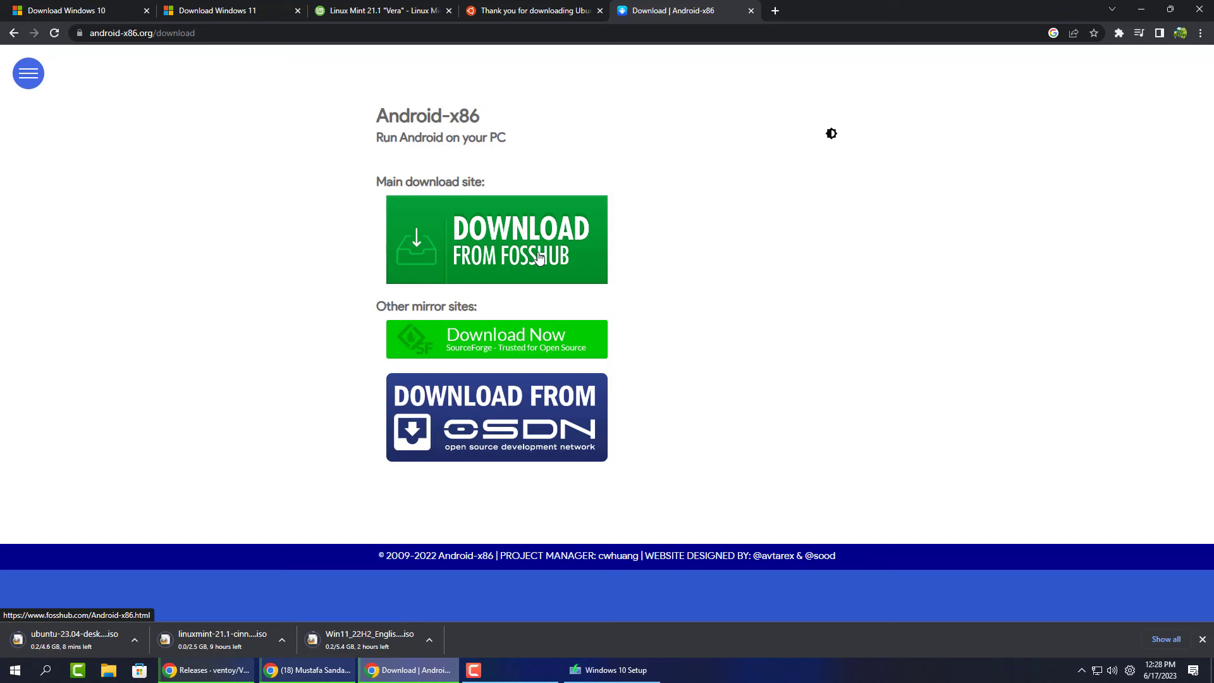
click(539, 256)
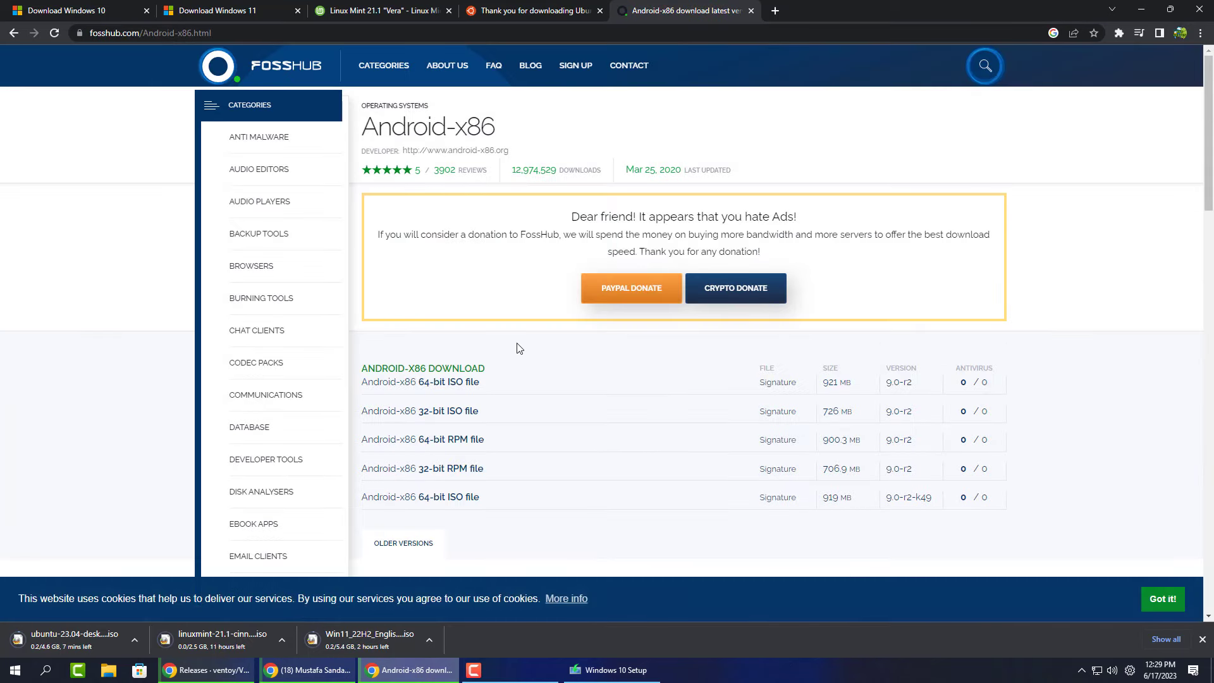
click(428, 383)
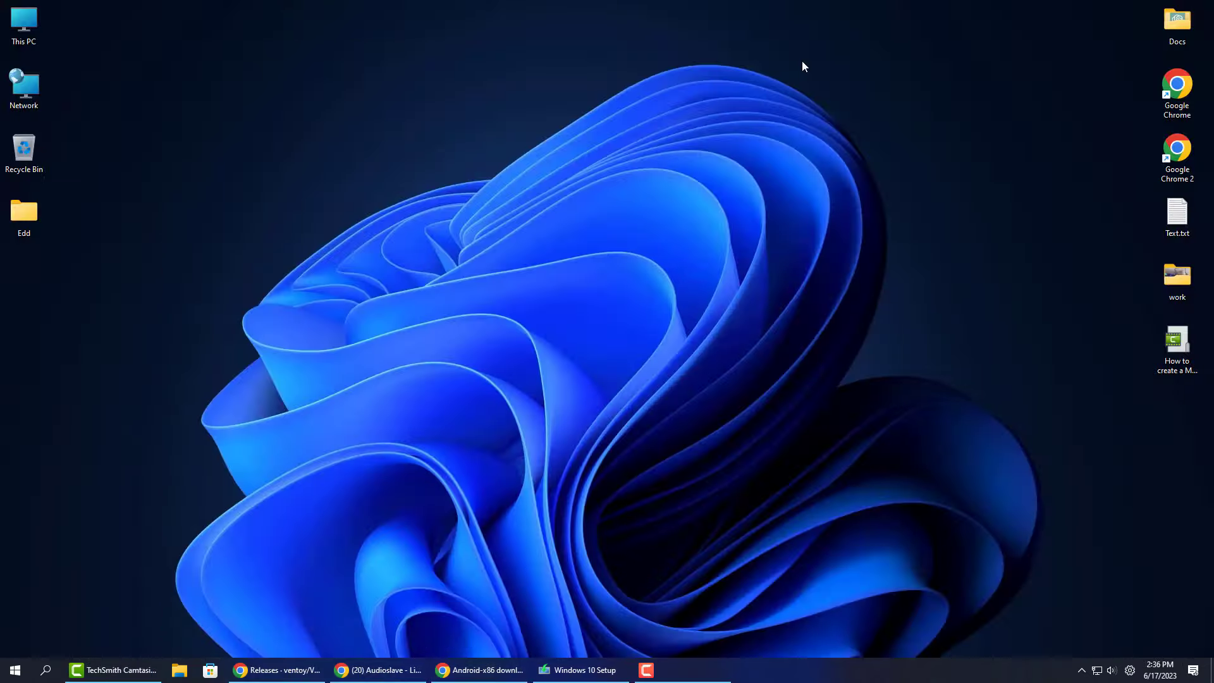
Copy the Windows 11, Ubuntu, Linux Mint and Android-x86 ISO files from the Downloads folder in File Explorer.
double_click(21, 39)
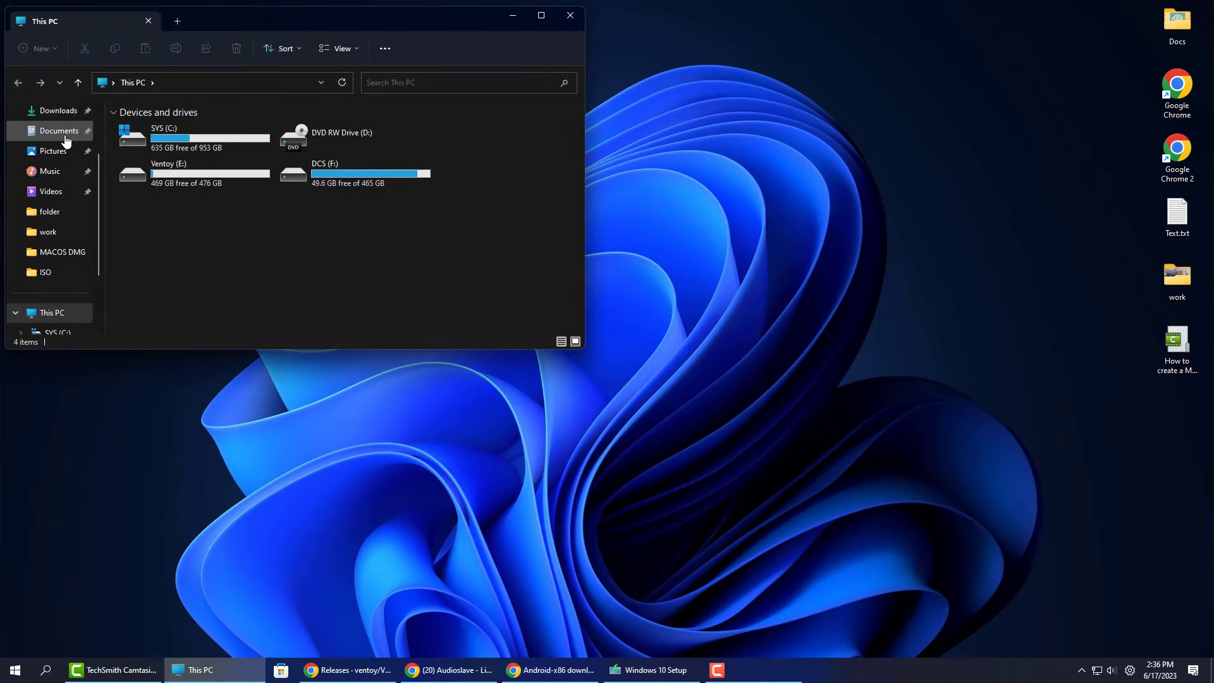
click(54, 110)
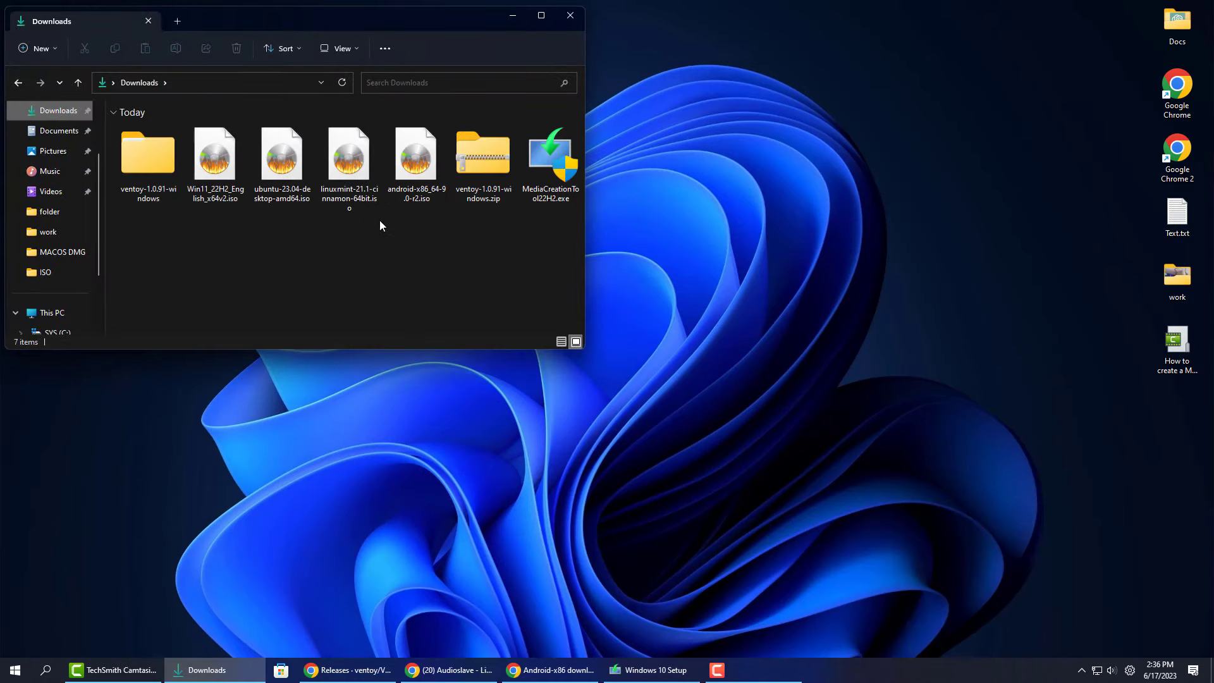
drag(411, 248, 217, 171)
right_click(217, 171)
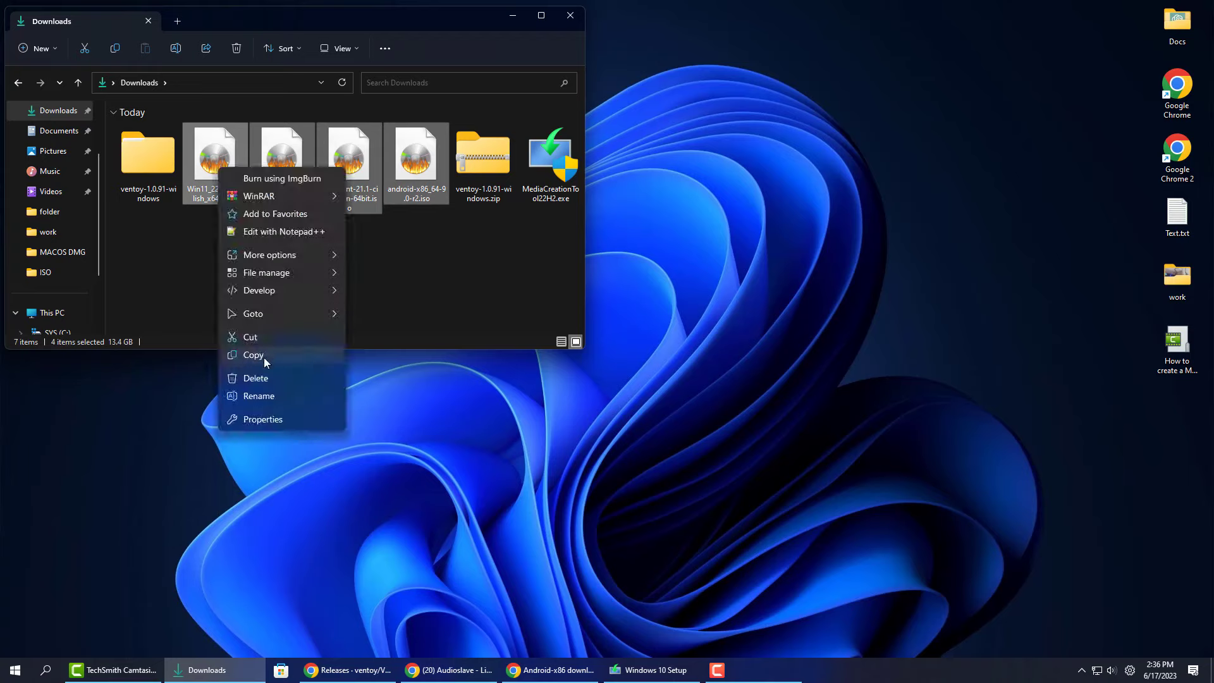
click(263, 358)
Paste the four copied ISO files onto the Ventoy (E:) drive.
click(47, 312)
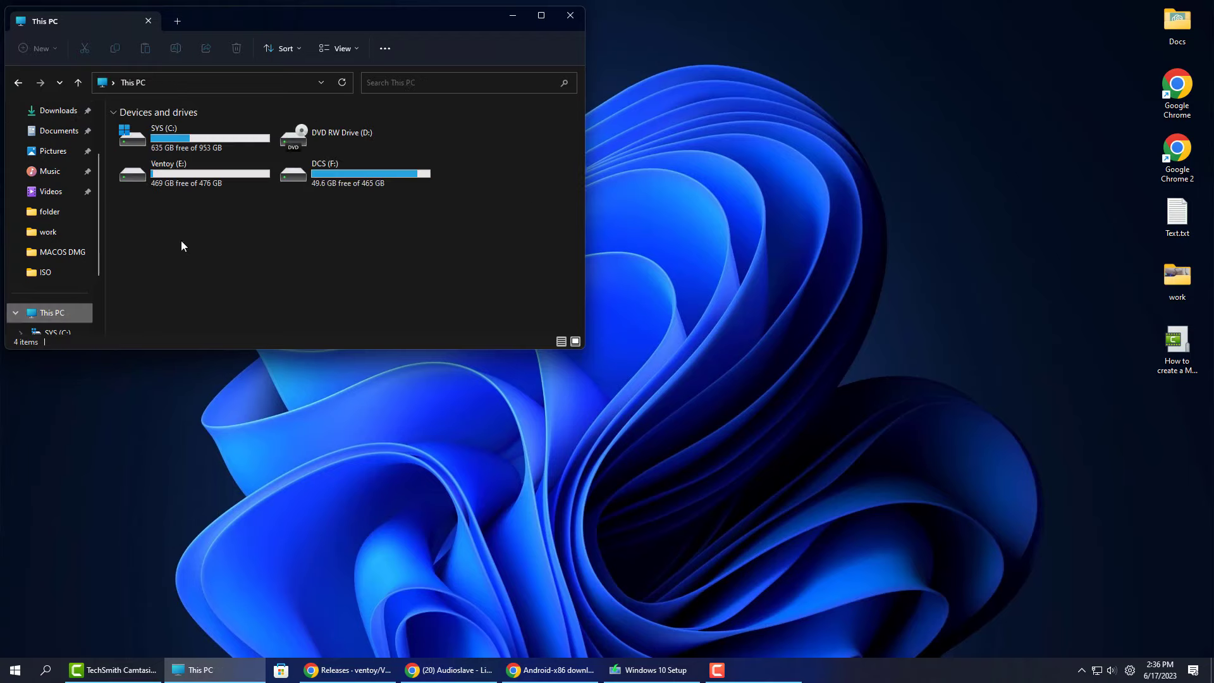
double_click(206, 181)
right_click(202, 184)
click(226, 351)
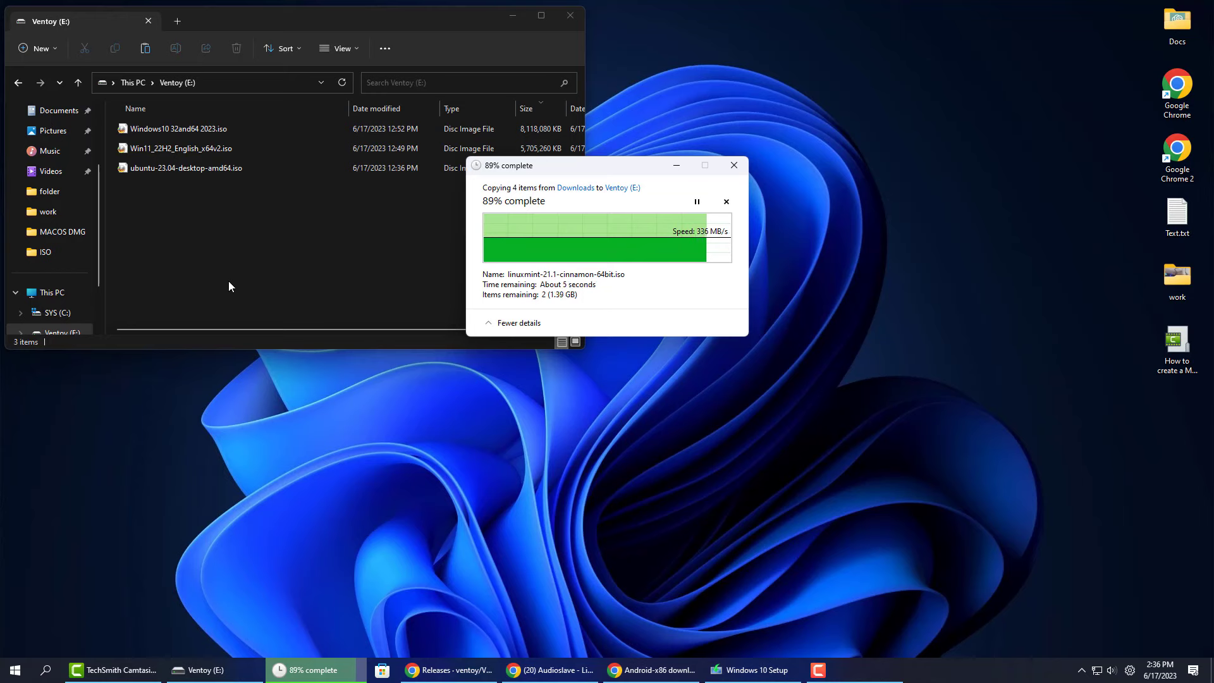
click(210, 252)
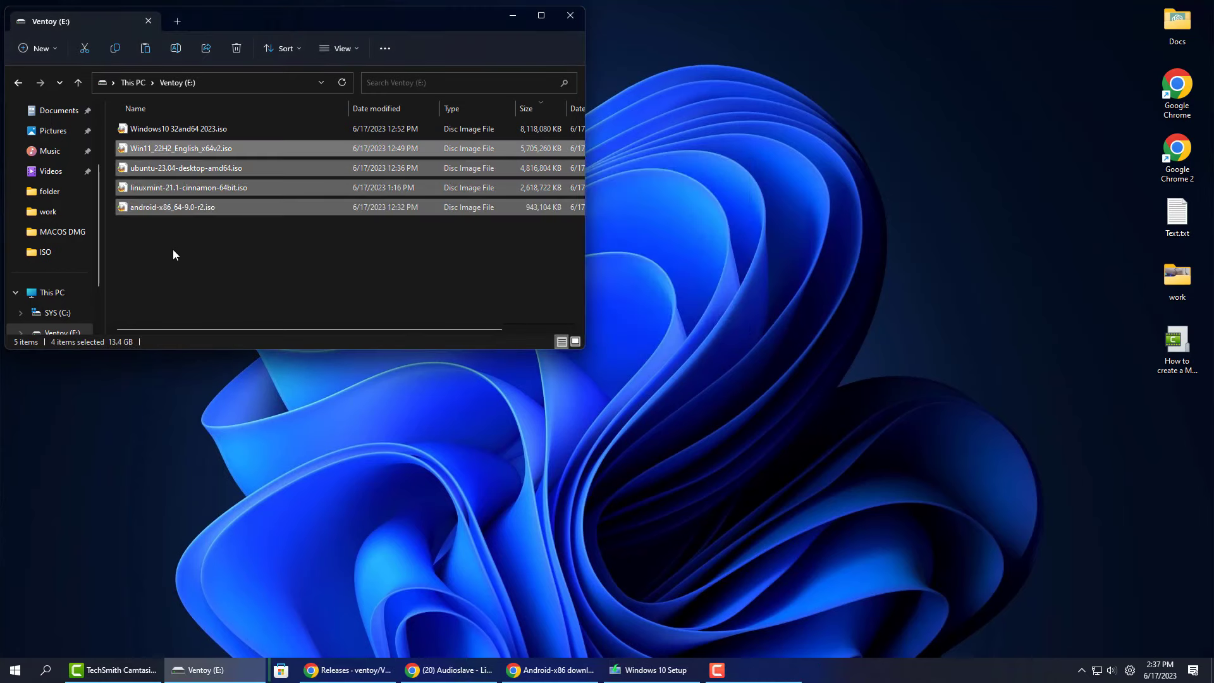
Create a new folder named "Documents and Apps" on the Ventoy (E:) drive.
right_click(175, 251)
mouse_move(239, 478)
click(314, 482)
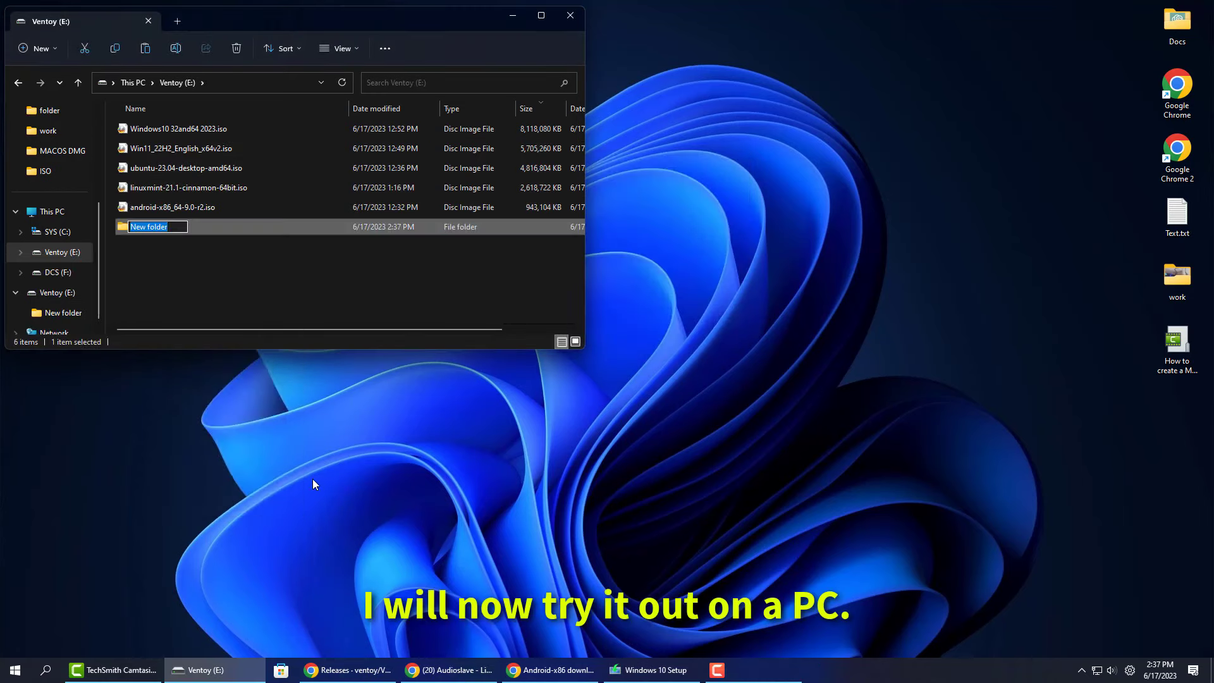
text(Documents and Apps)
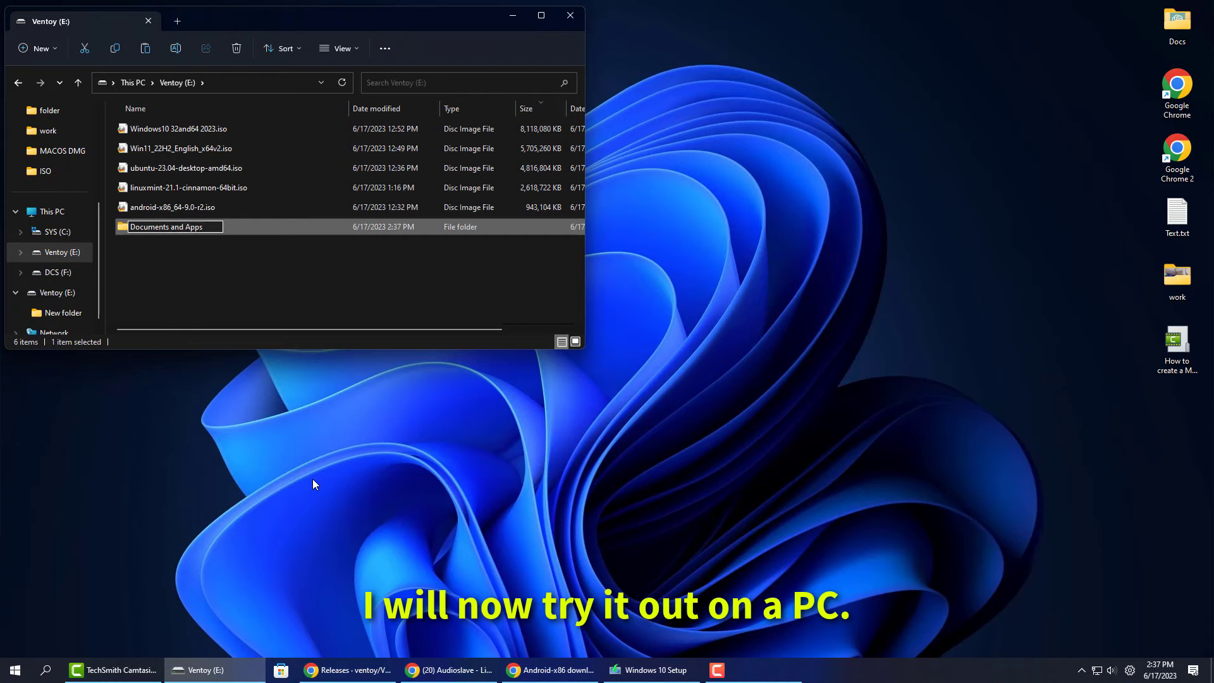
key(Return)
View the inside of the Documents and Apps folder, return to the Ventoy drive and close the File Explorer window.
key(Return)
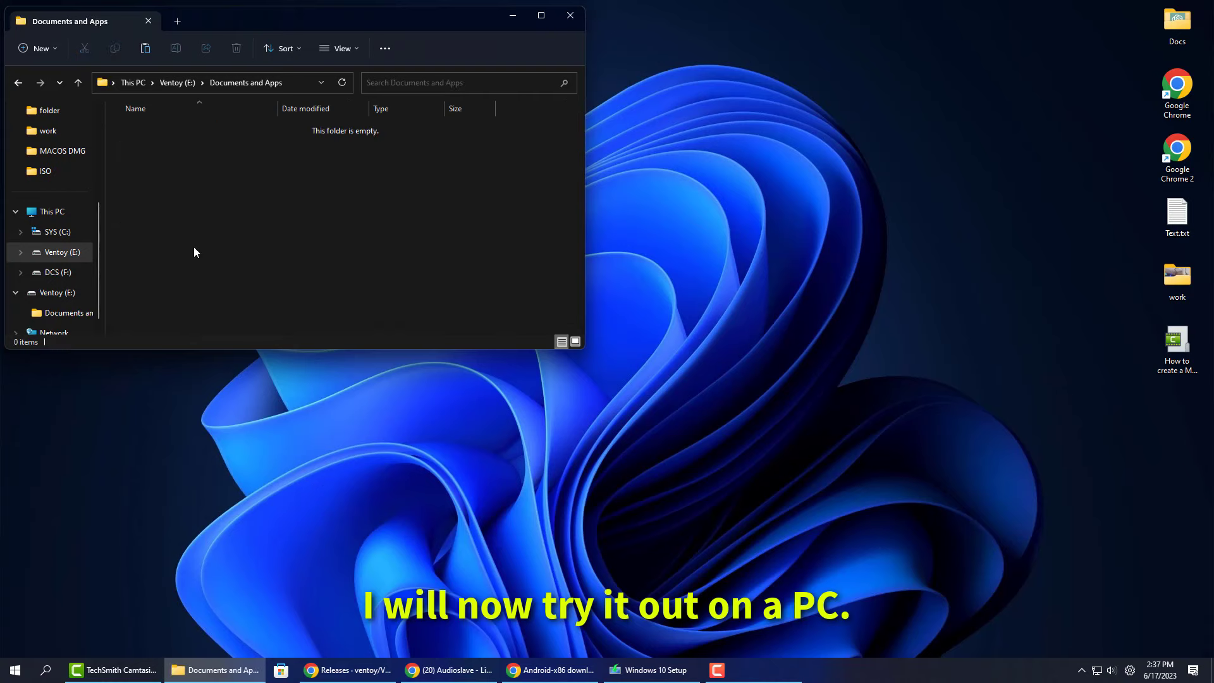
key(alt+Left)
click(191, 276)
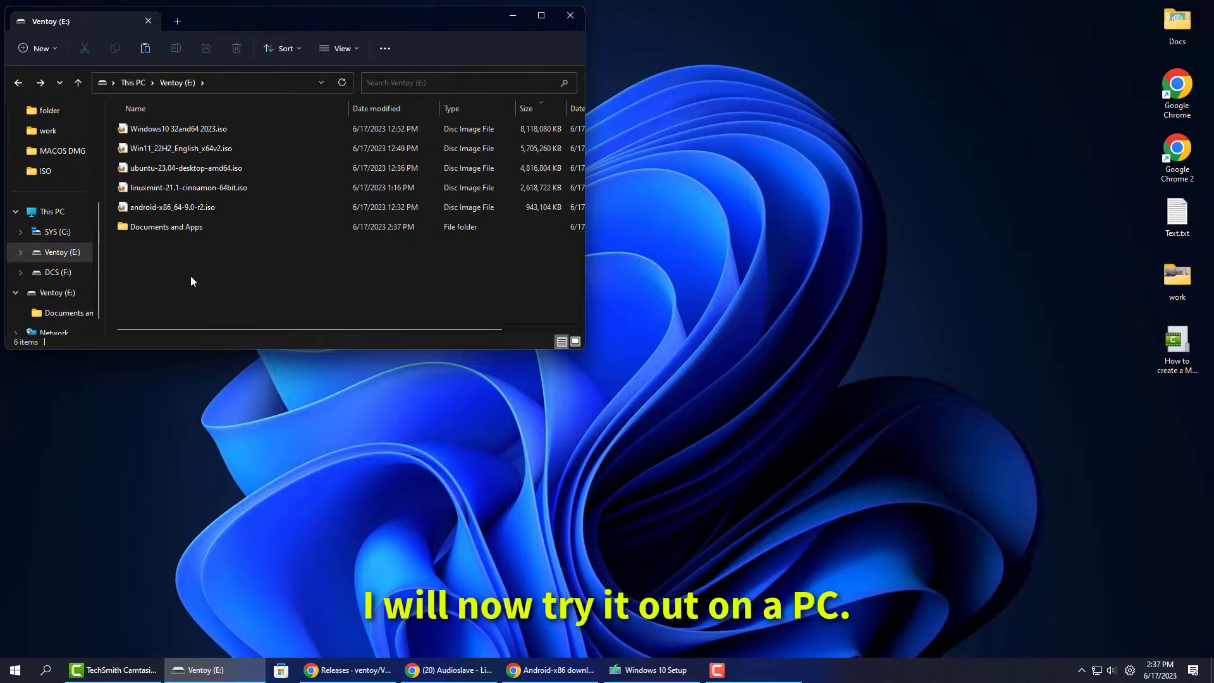
click(571, 14)
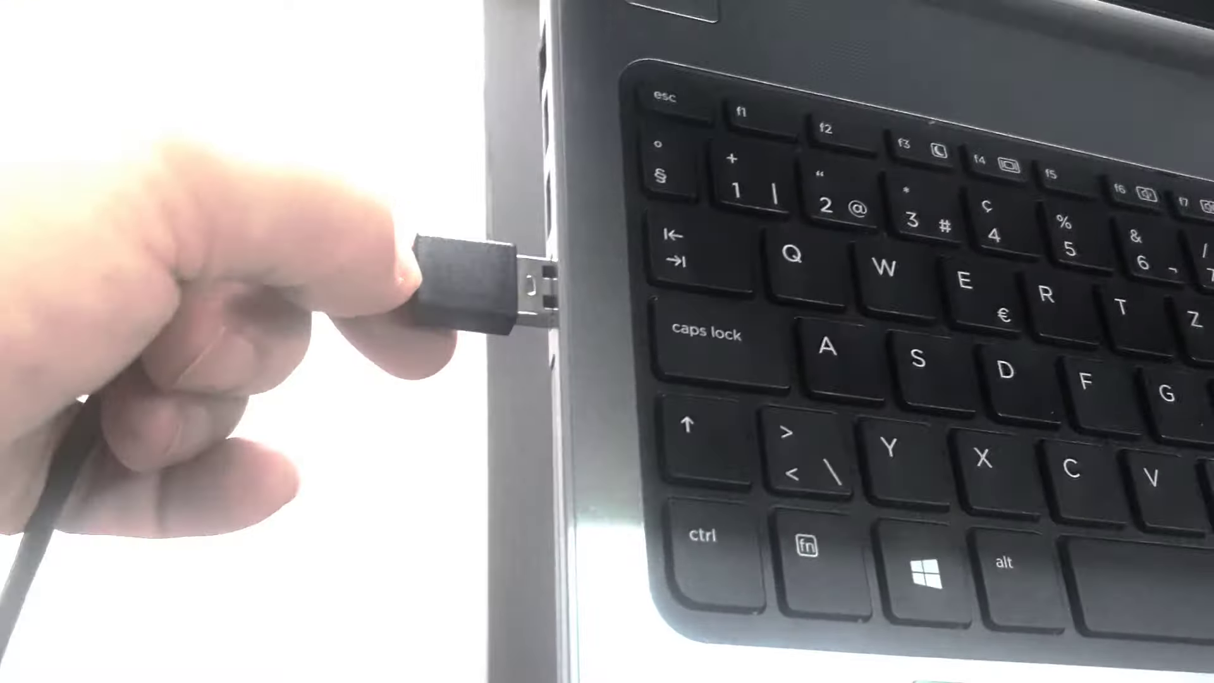